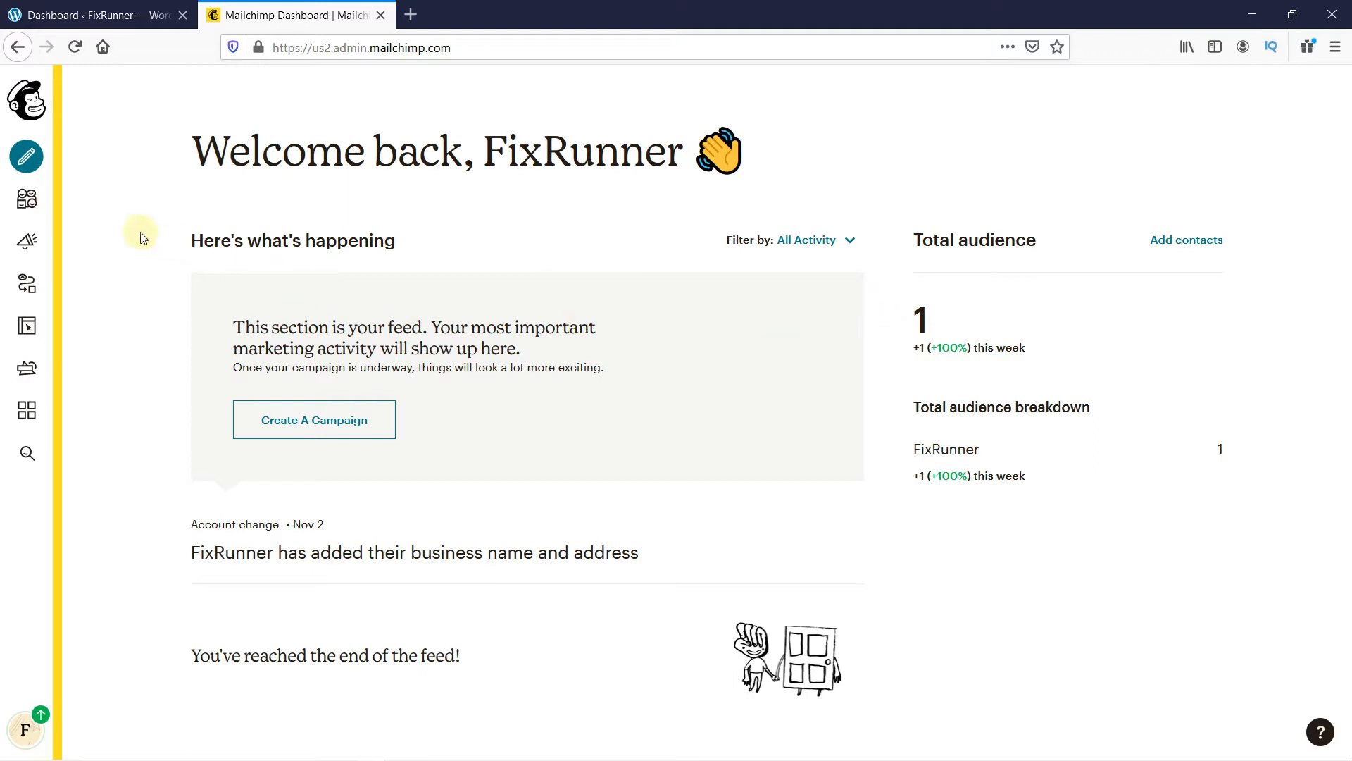
# Step: Open the embedded forms page from the signup forms of the FixRunner audience
pyautogui.click(26, 200)
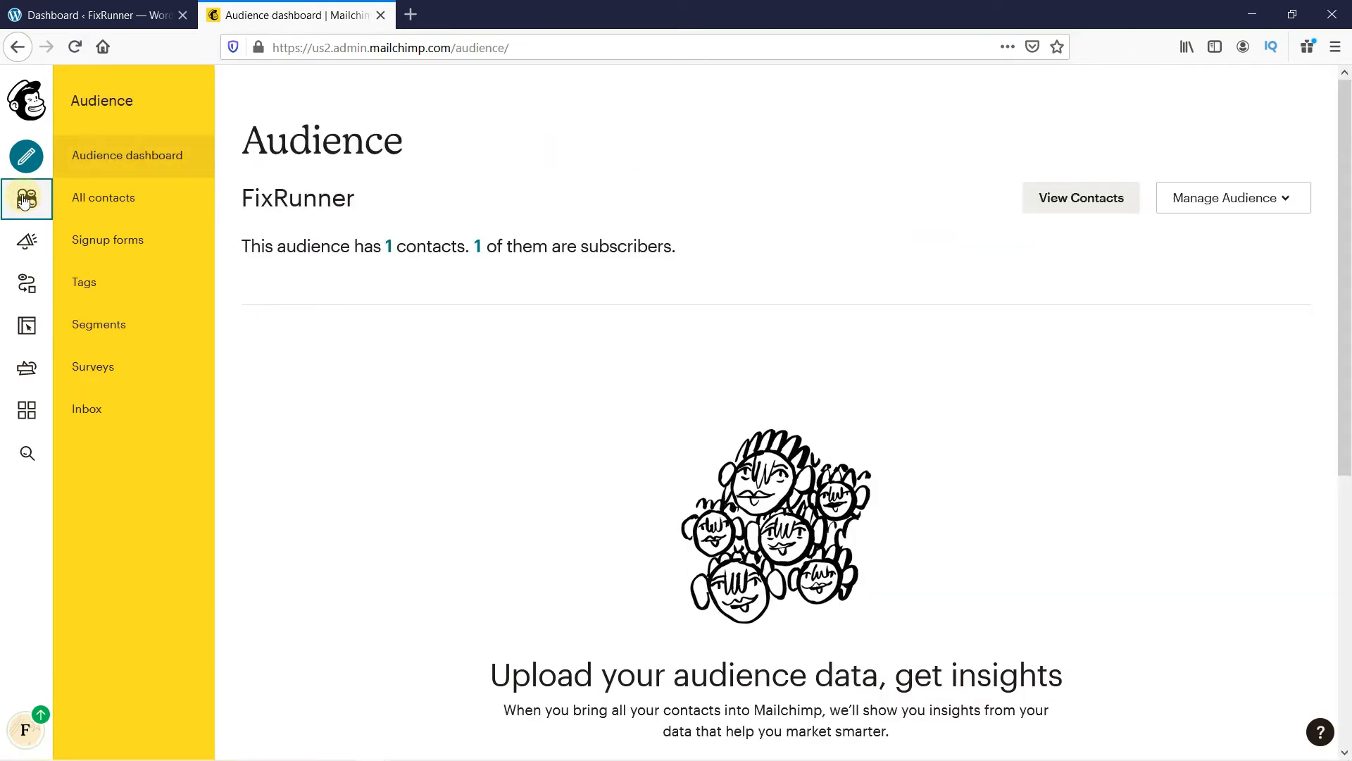
pyautogui.click(97, 204)
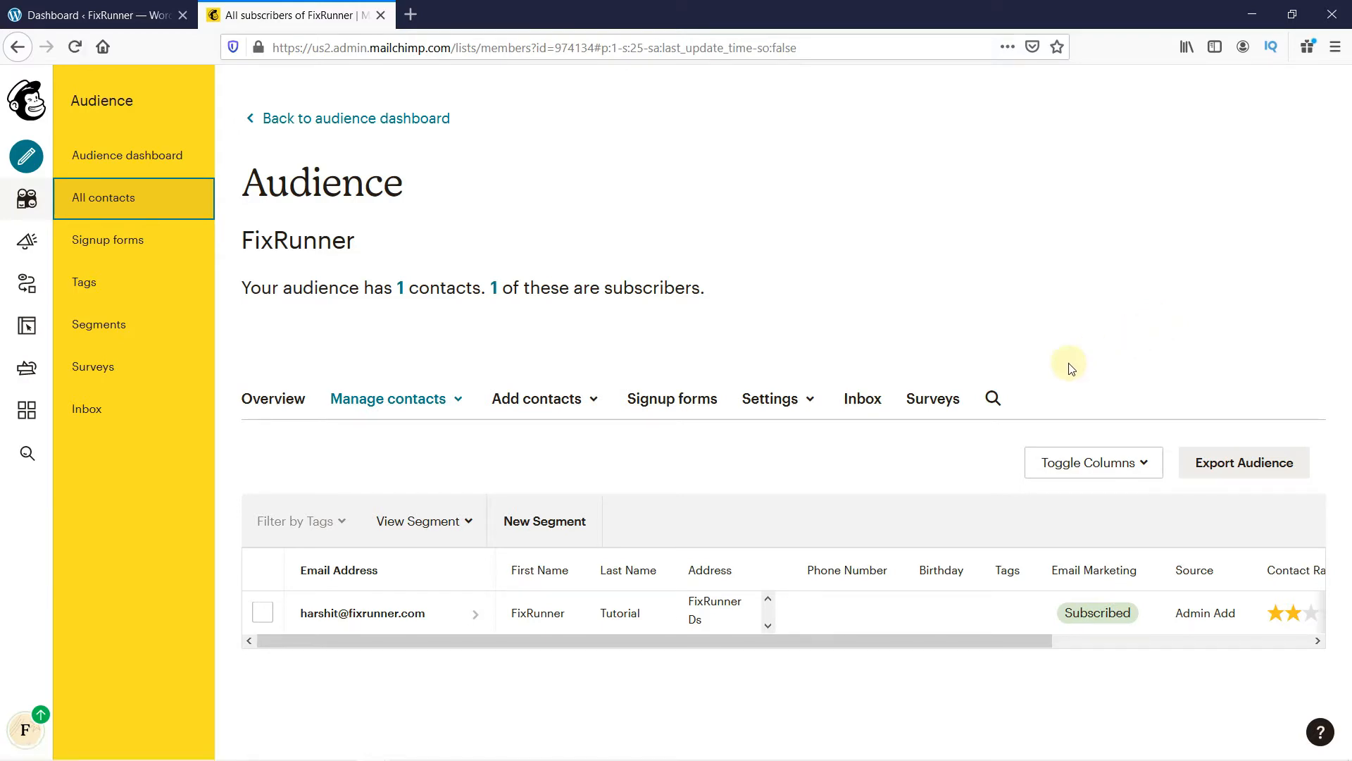
pyautogui.click(673, 400)
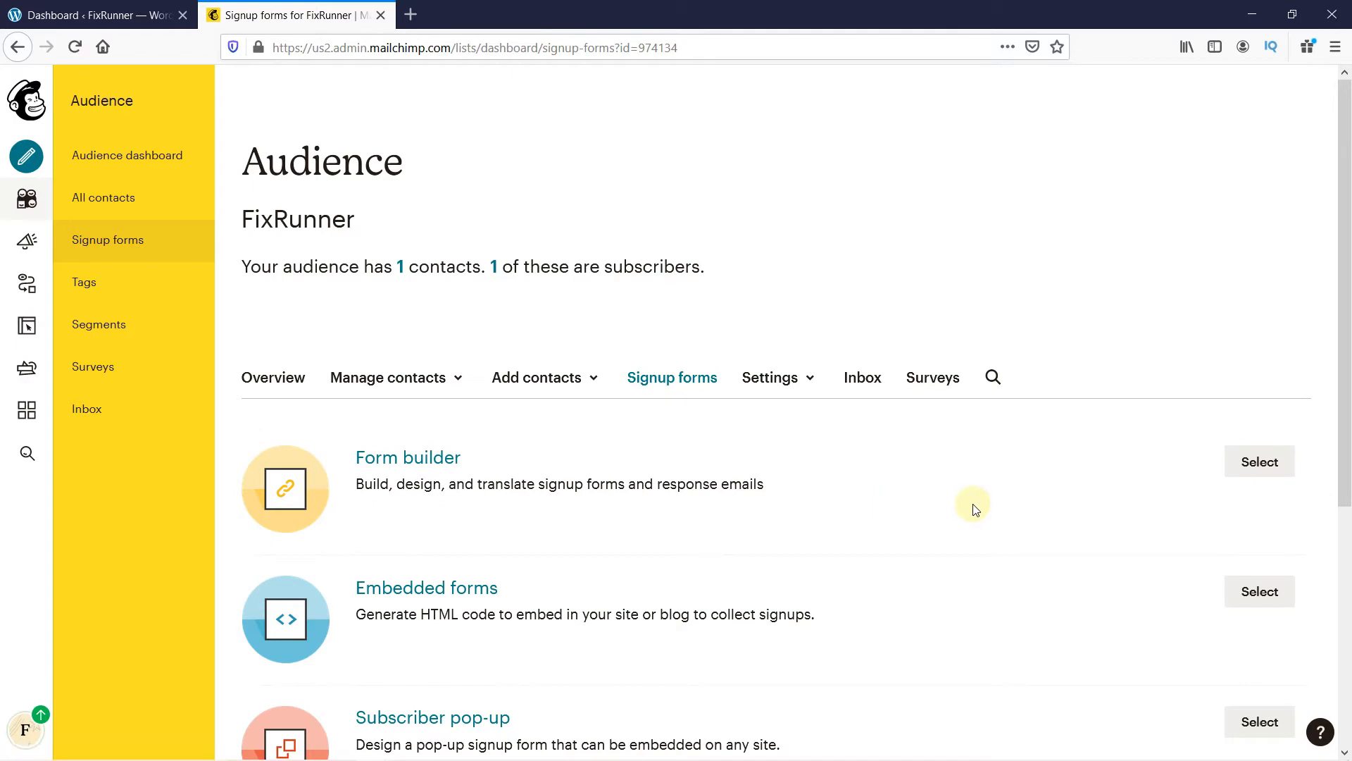
pyautogui.scroll(-1, 986, 516)
pyautogui.scroll(-3, 986, 516)
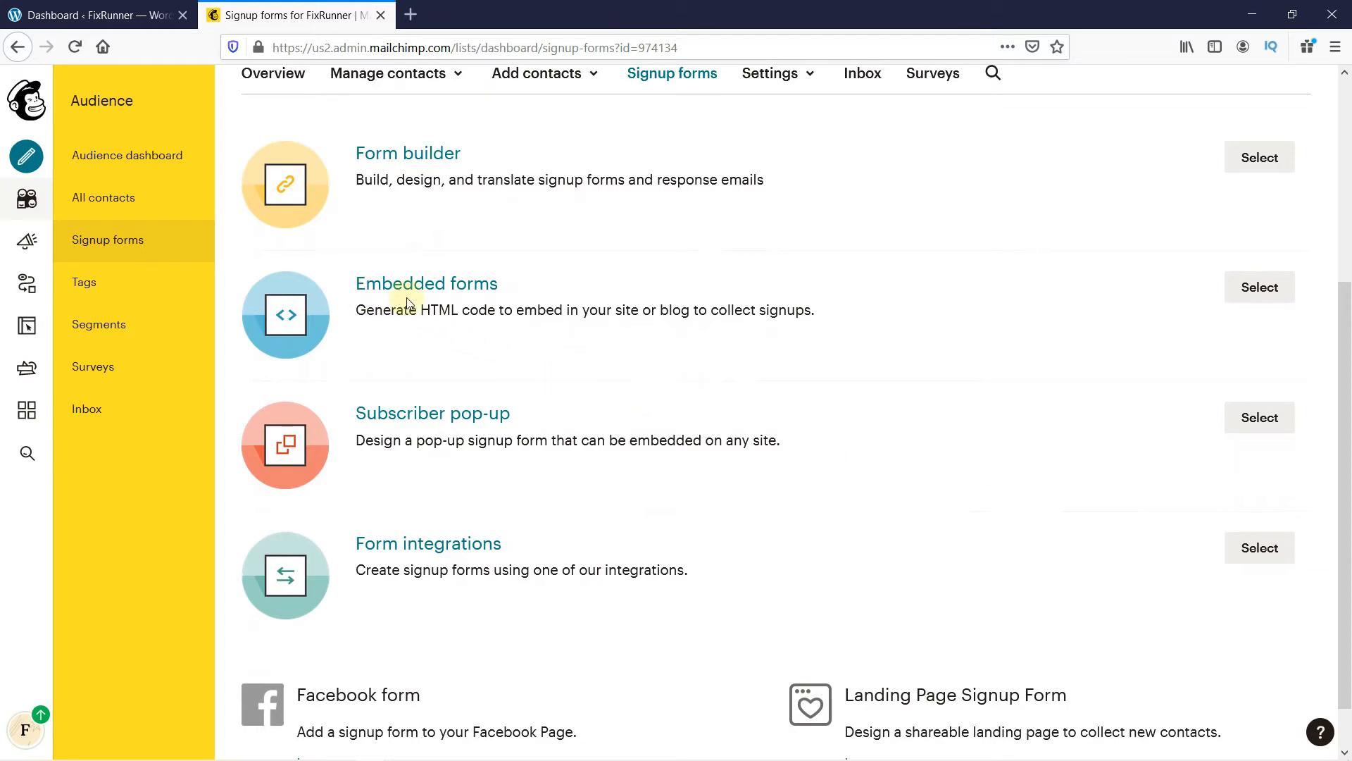
pyautogui.click(442, 292)
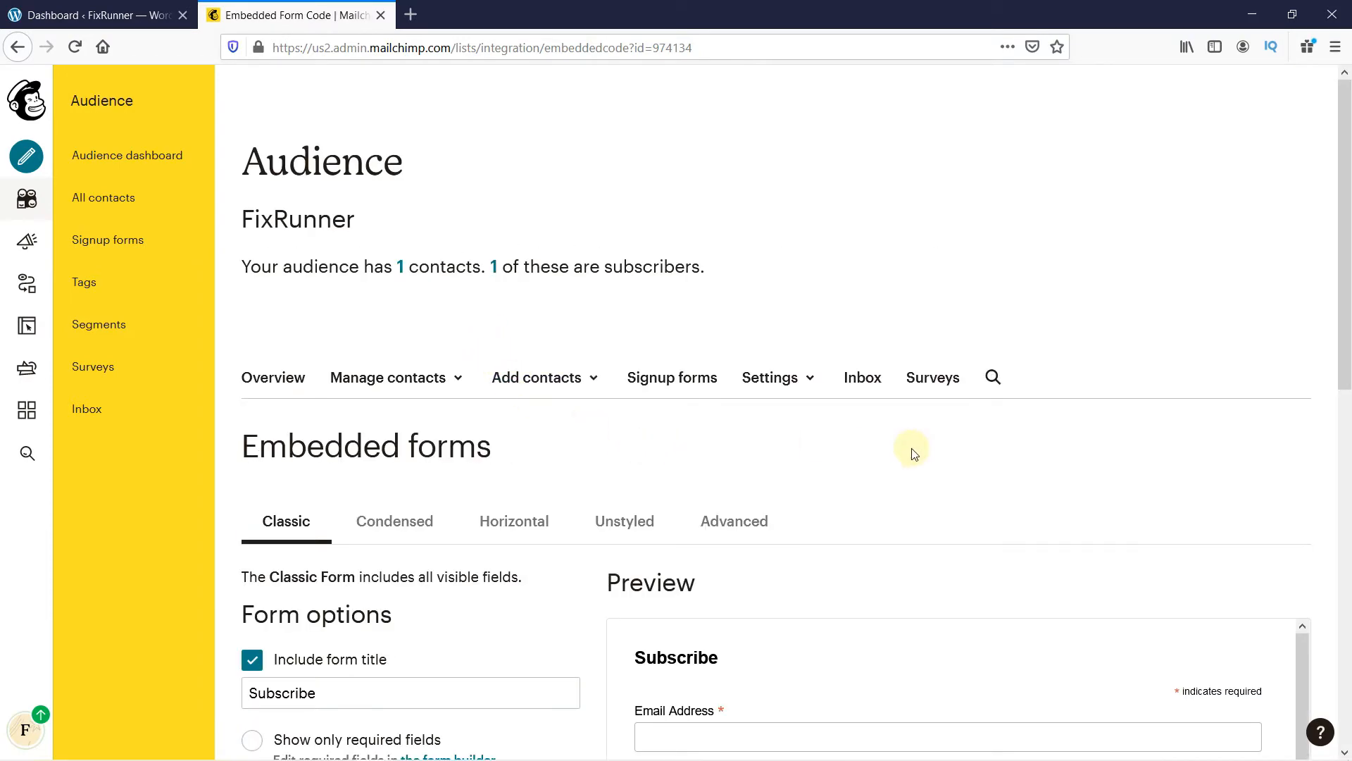
# Step: Examine the Condensed, Horizontal, Unstyled and Advanced variants of the embedded form, and return to the Classic form
pyautogui.scroll(-4, 913, 453)
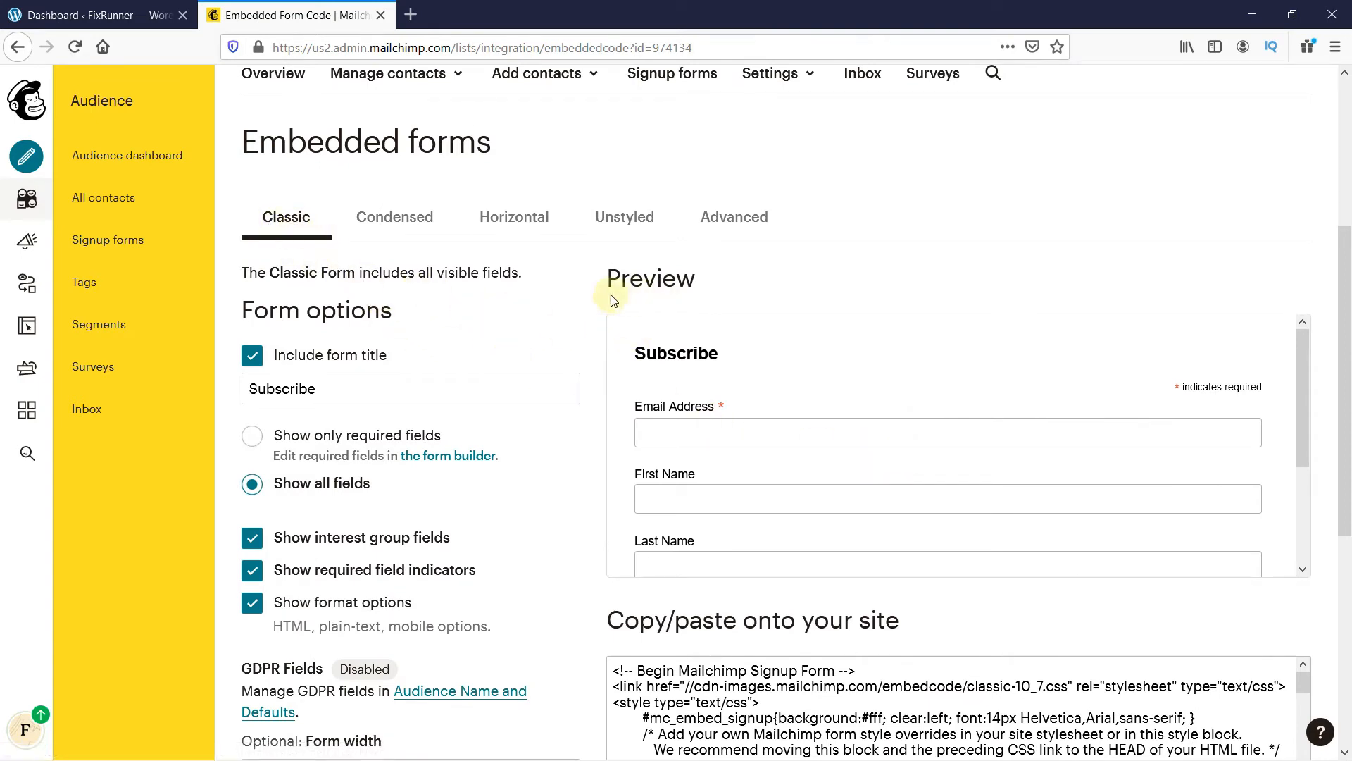
pyautogui.click(398, 227)
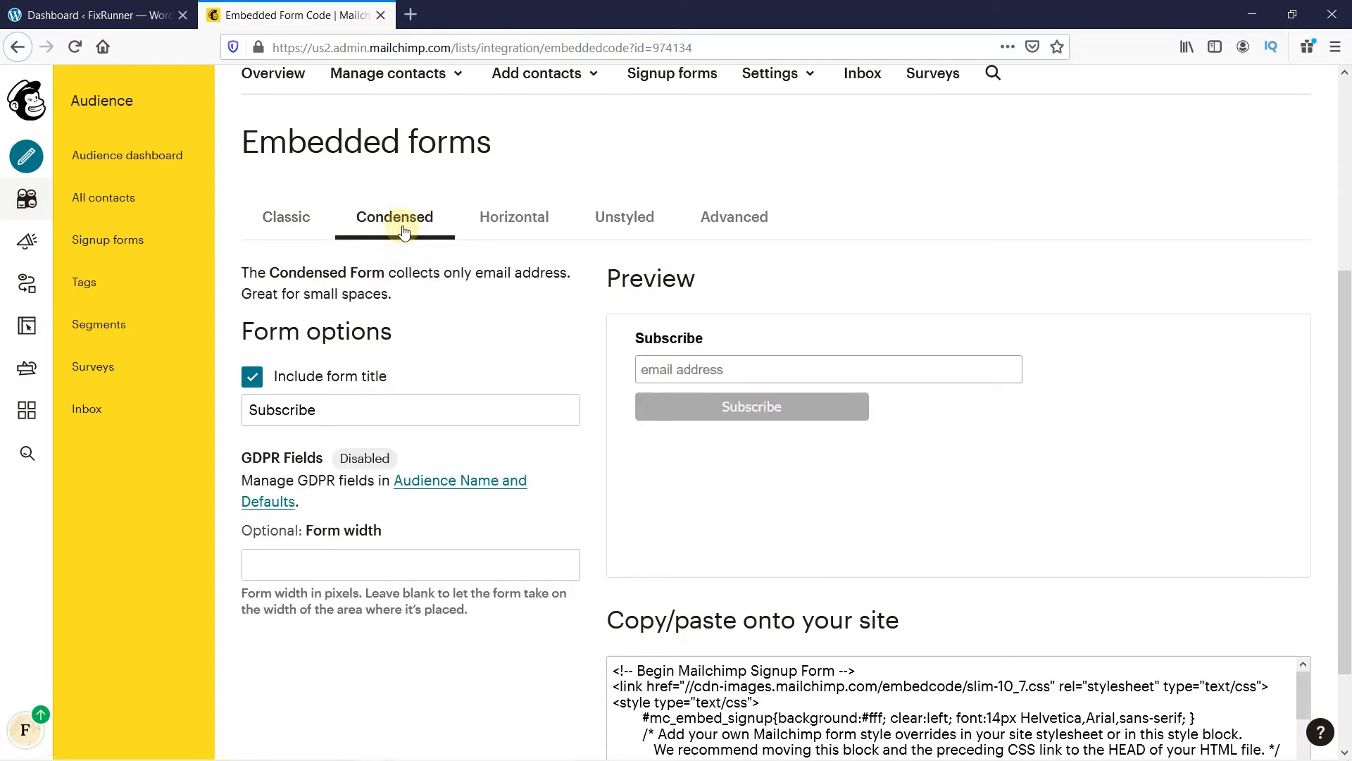
pyautogui.click(504, 232)
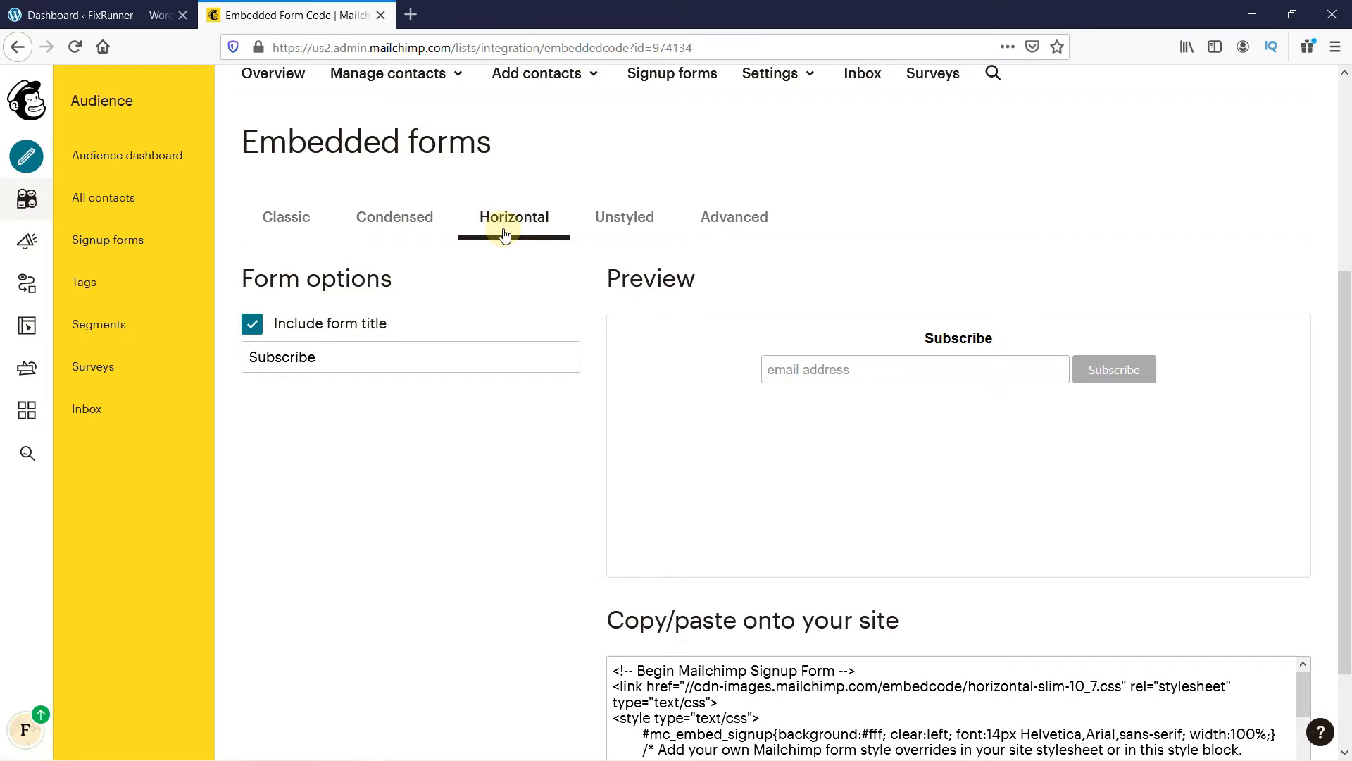
pyautogui.click(624, 233)
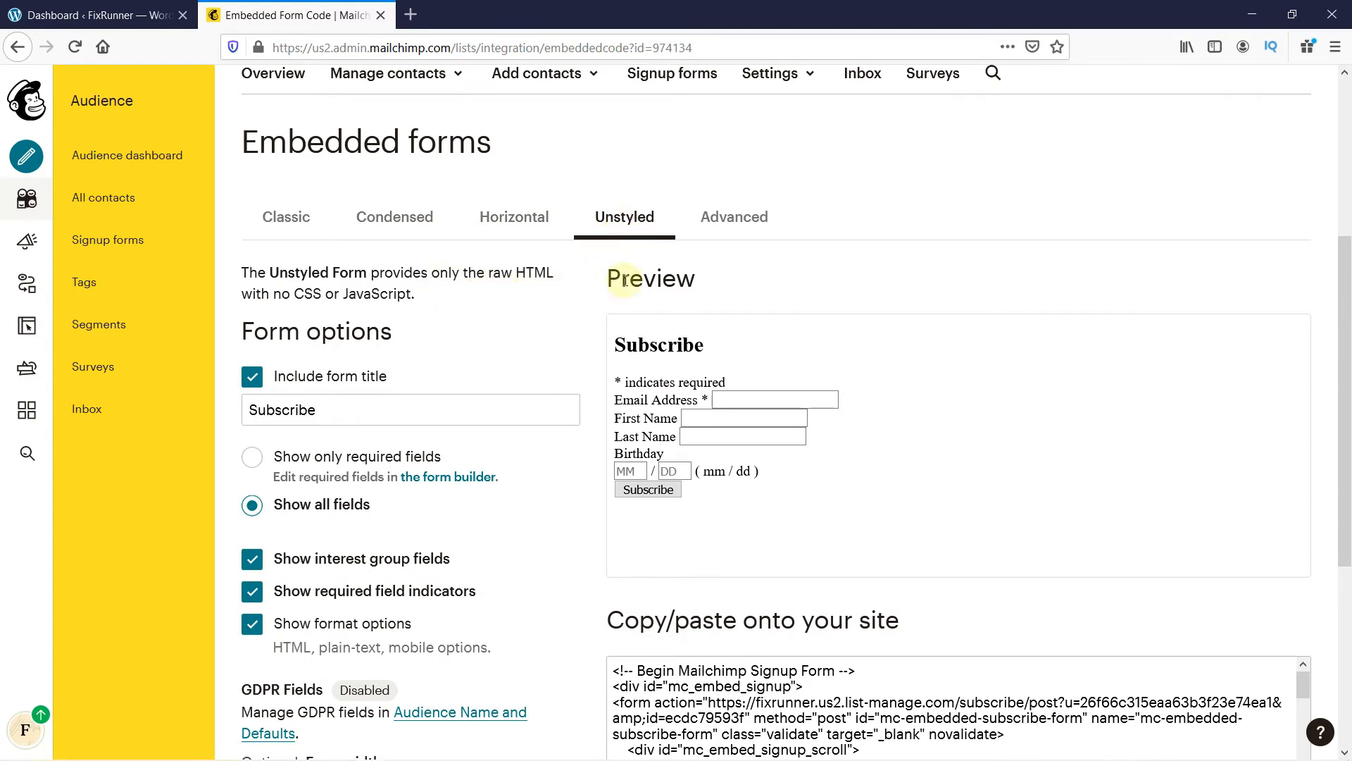
pyautogui.click(730, 224)
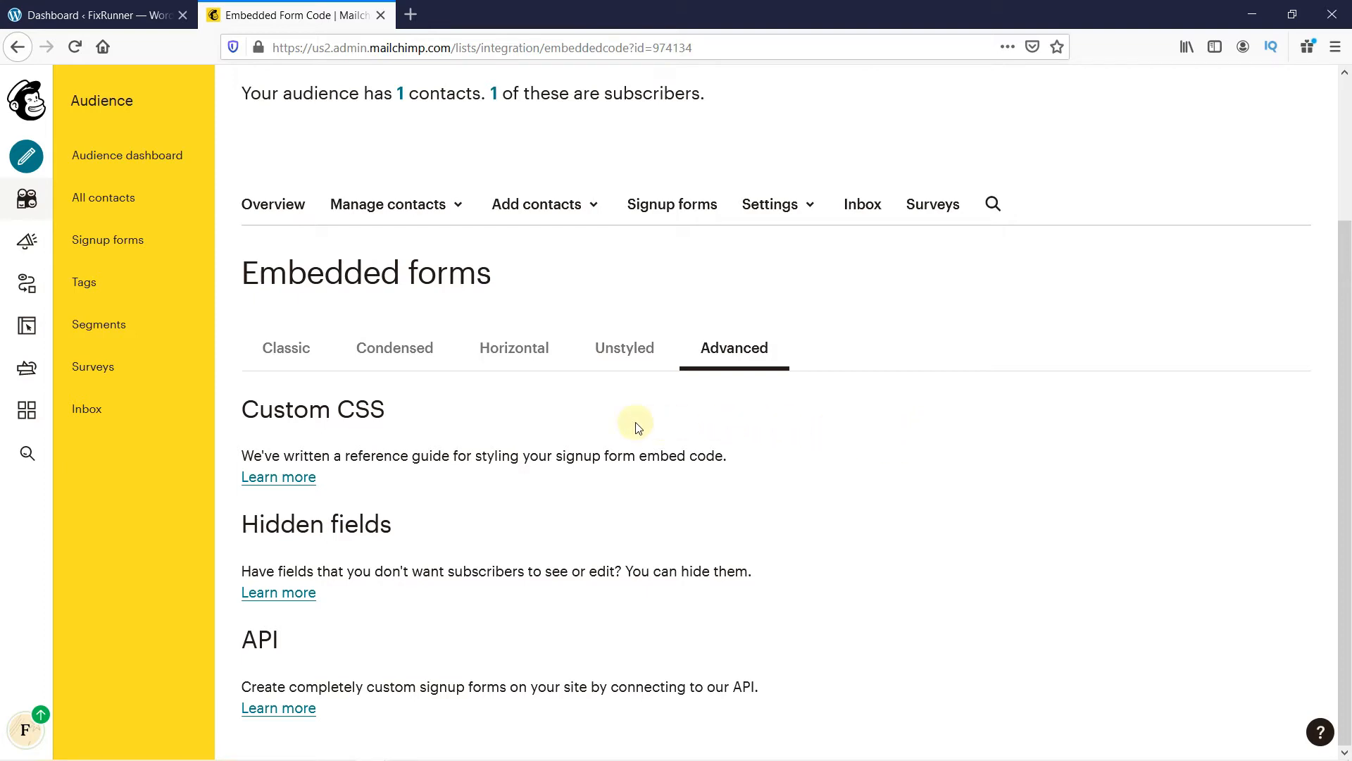
pyautogui.click(272, 362)
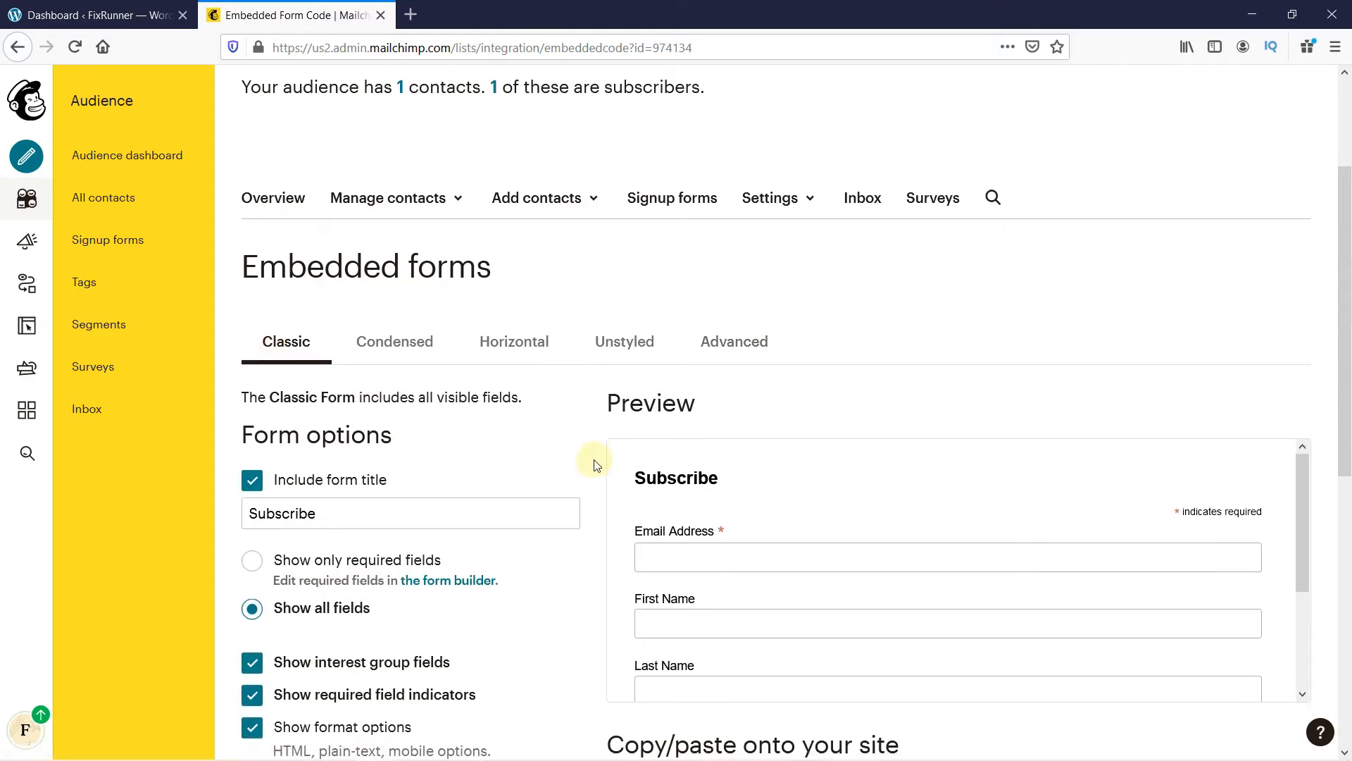
# Step: Preview the Classic form with only its required fields and switch back to showing all fields
pyautogui.scroll(-3, 598, 461)
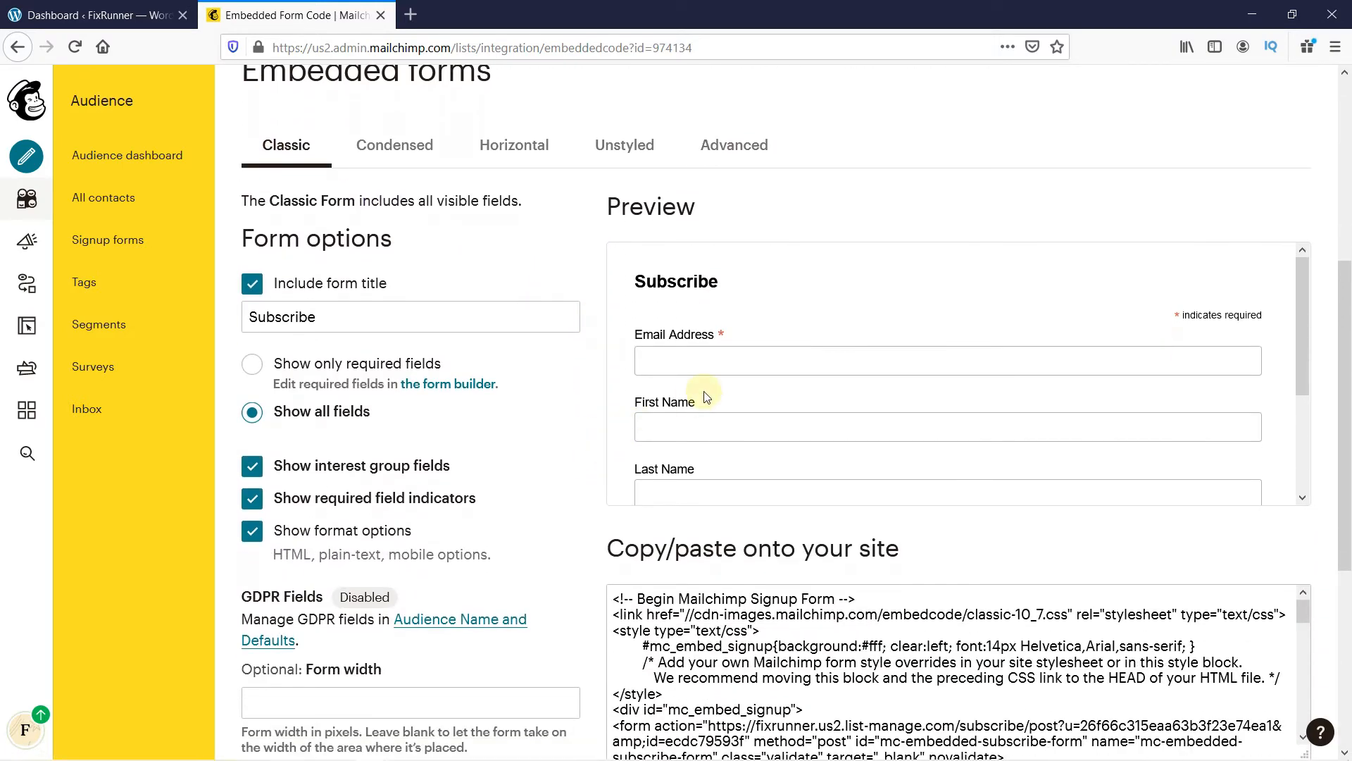
pyautogui.scroll(-4, 704, 396)
pyautogui.scroll(3, 704, 396)
pyautogui.scroll(1, 706, 396)
pyautogui.click(255, 369)
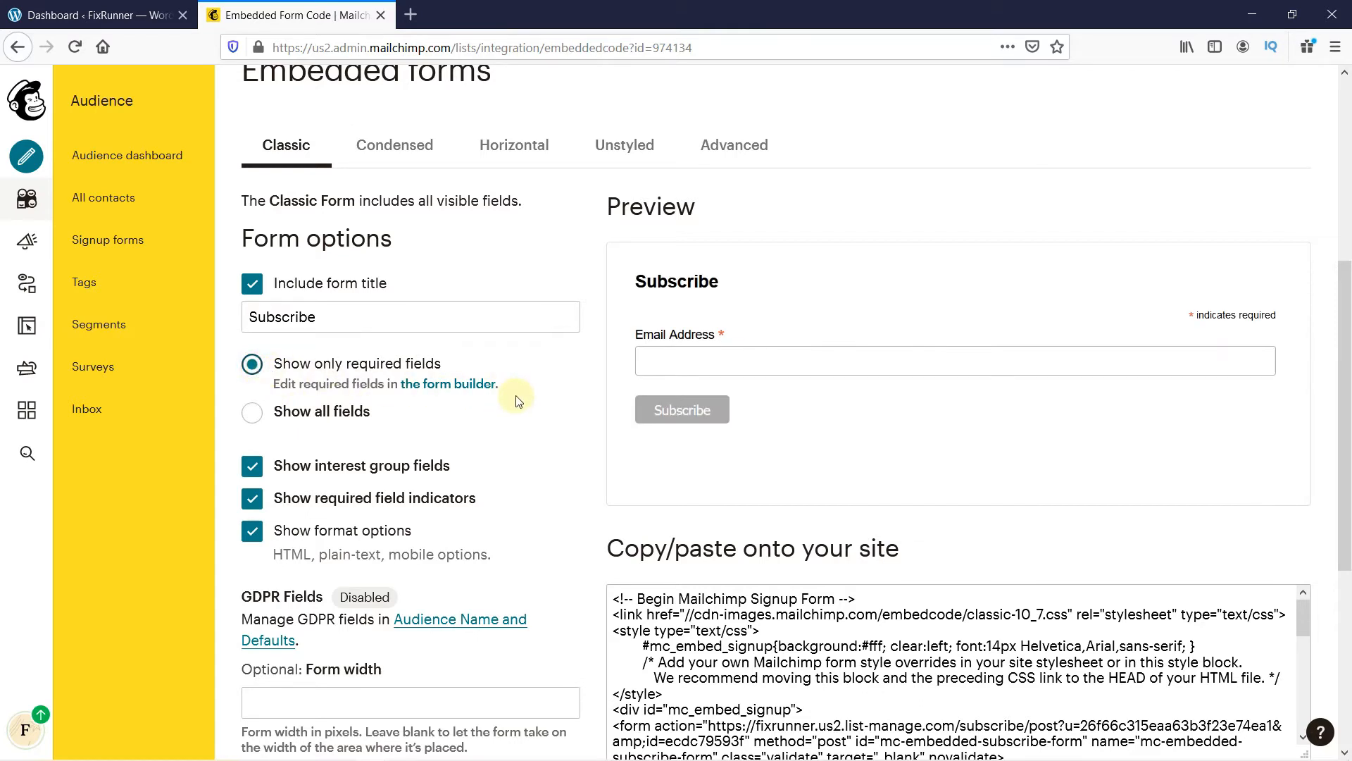
pyautogui.click(254, 413)
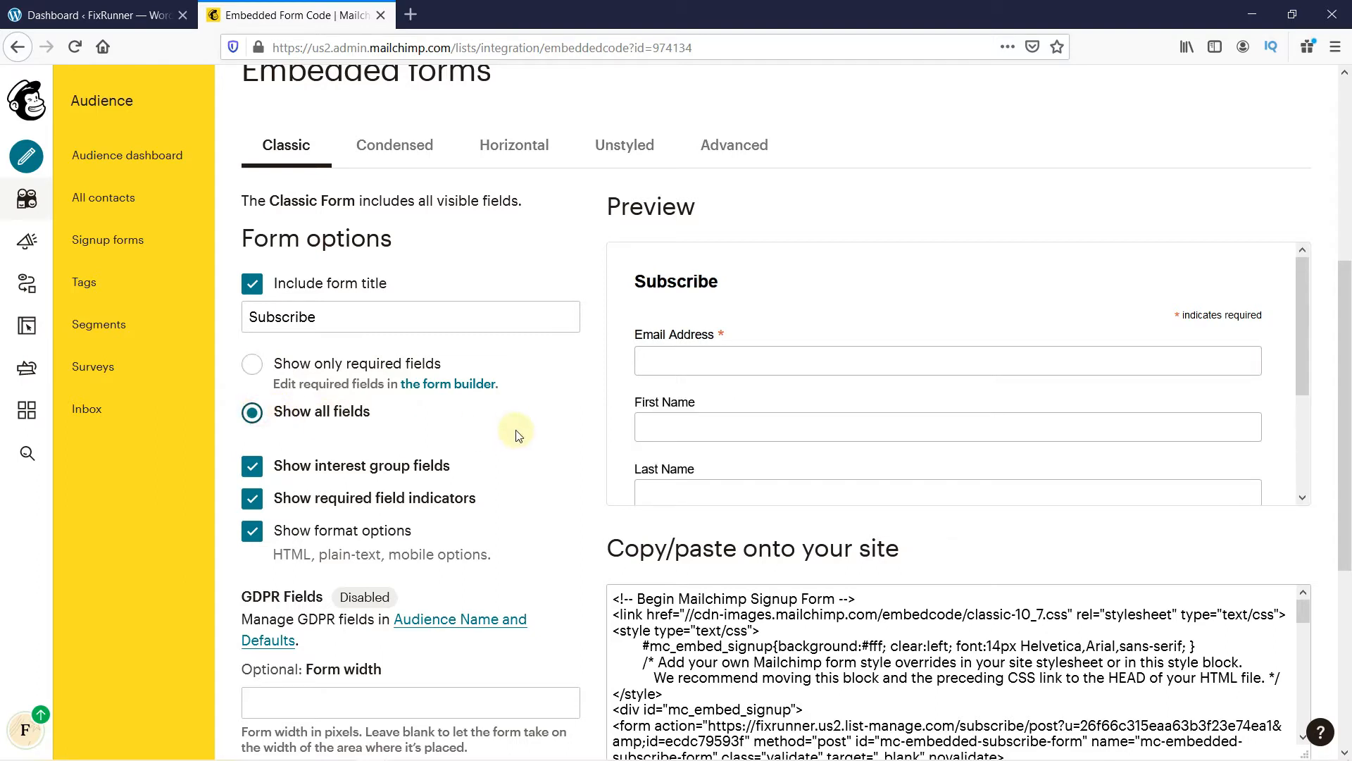
# Step: Exclude the title from the Classic form and include it again
pyautogui.scroll(3, 521, 424)
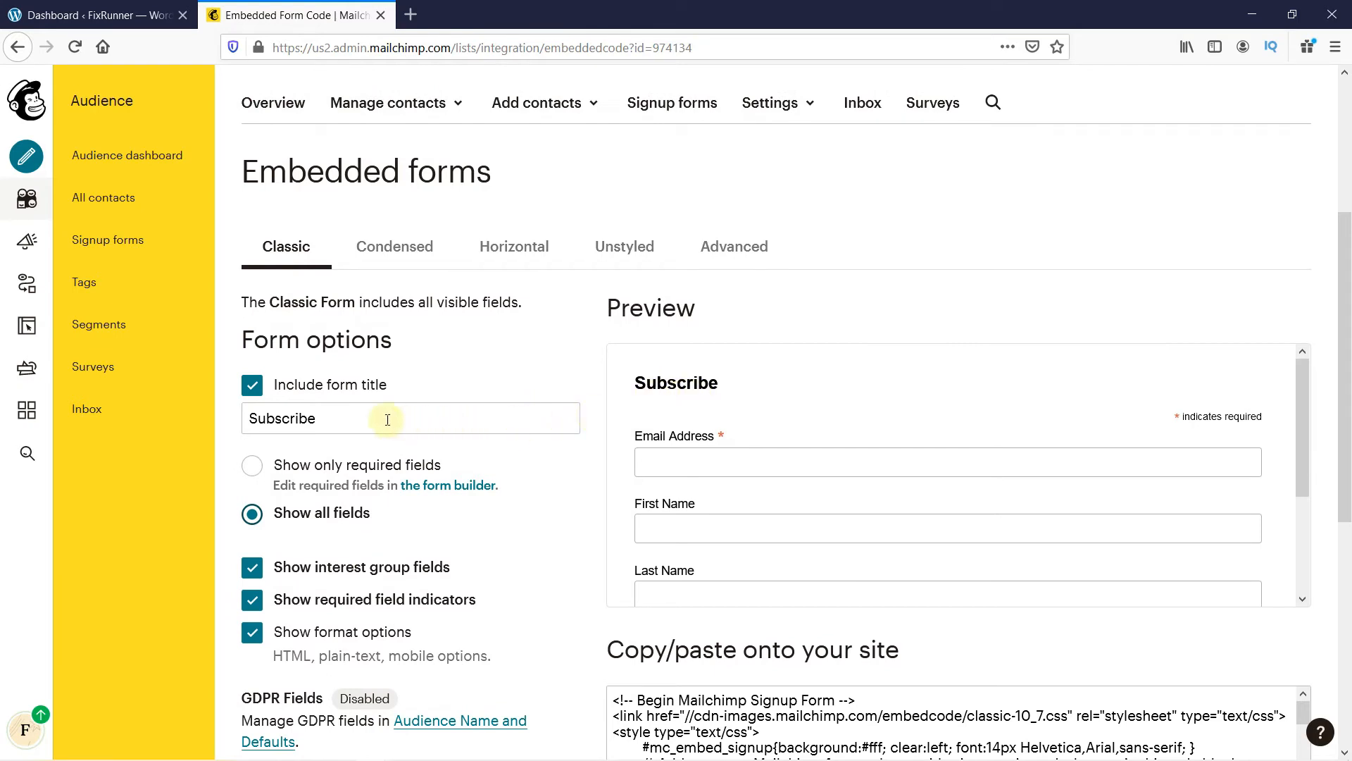
pyautogui.click(351, 418)
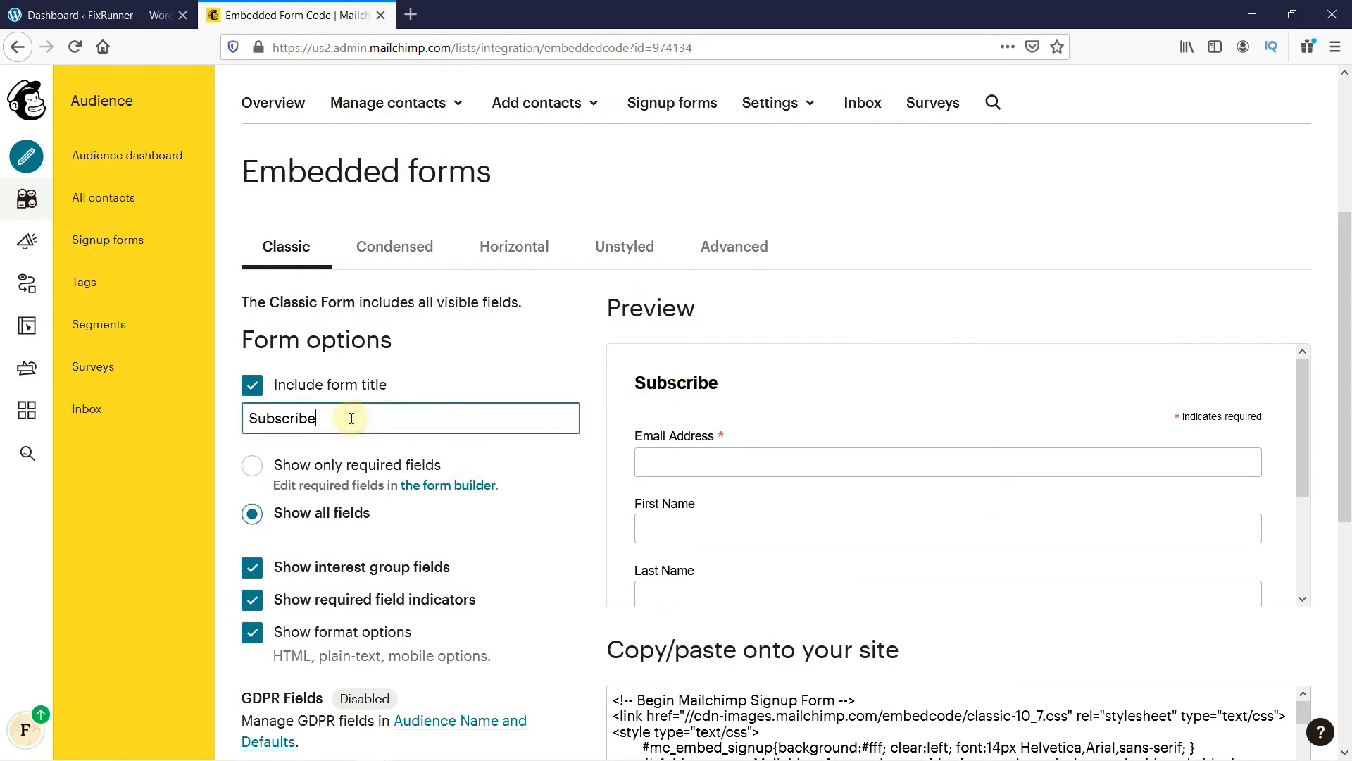
pyautogui.click(253, 388)
pyautogui.click(253, 388)
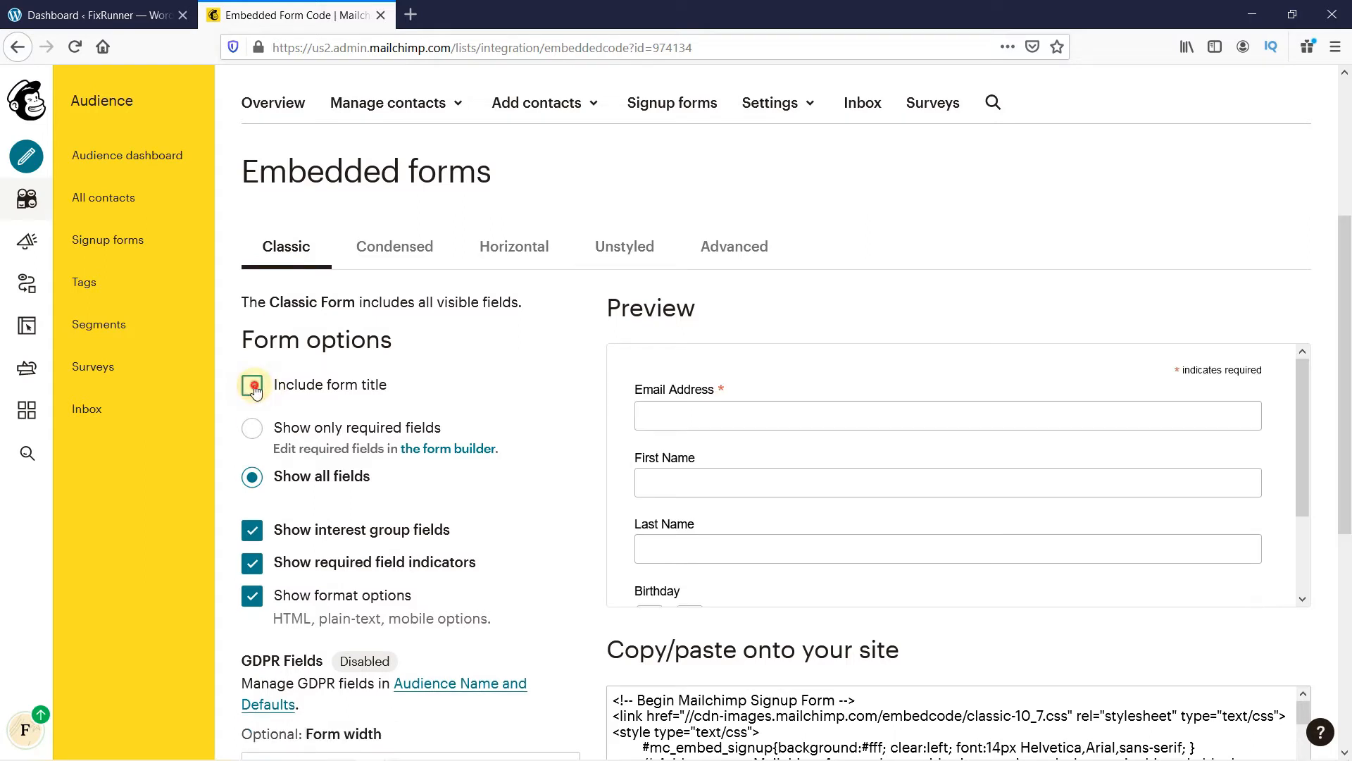
pyautogui.click(254, 388)
# Step: Change the Classic form's title to "Sign up Now!!" and keep the title included in the form
pyautogui.click(339, 423)
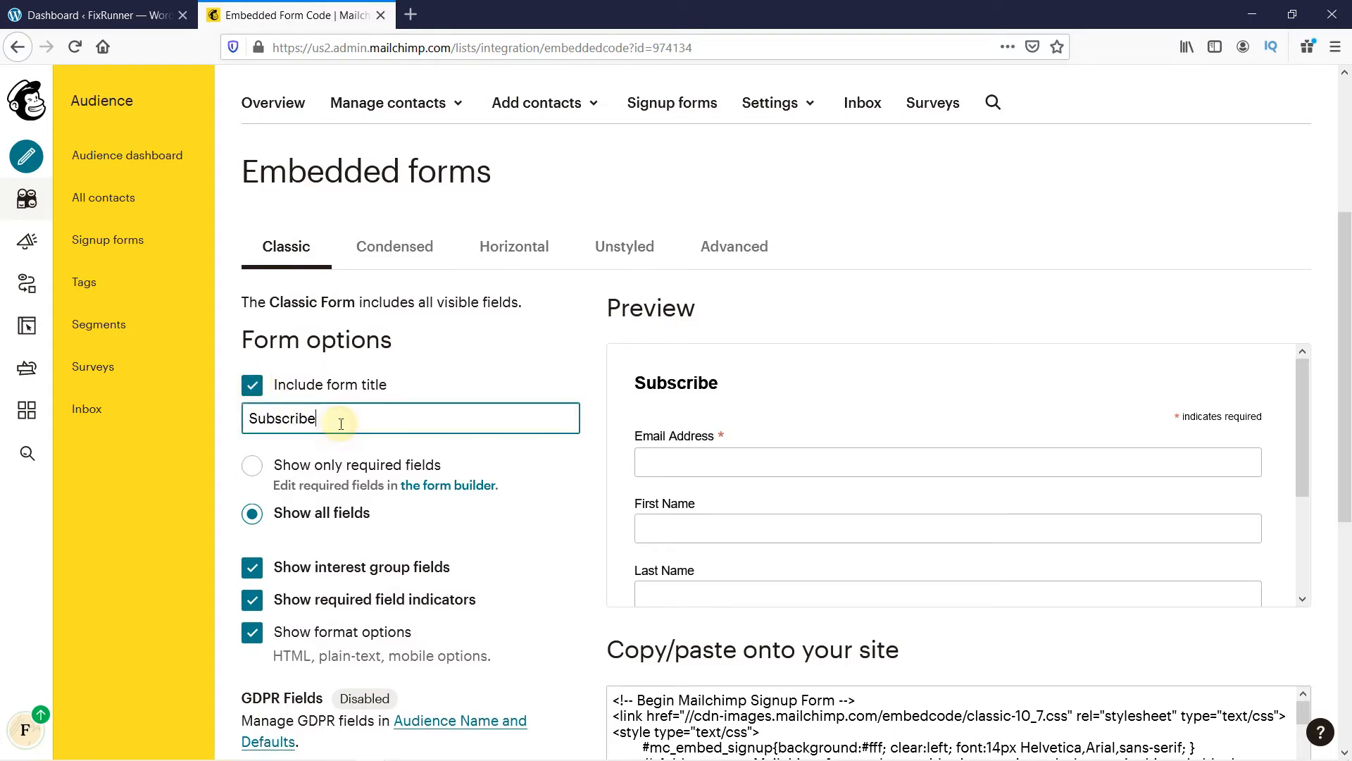
pyautogui.press('BackSpace')
pyautogui.press('BackSpace')
pyautogui.press('BackSpace')
pyautogui.press('BackSpace')
pyautogui.press('BackSpace')
pyautogui.press('BackSpace')
pyautogui.press('BackSpace')
pyautogui.press('BackSpace')
pyautogui.press('BackSpace')
pyautogui.write('Sing')
pyautogui.press('BackSpace')
pyautogui.press('BackSpace')
pyautogui.write('gn up Now!!')
pyautogui.click(504, 381)
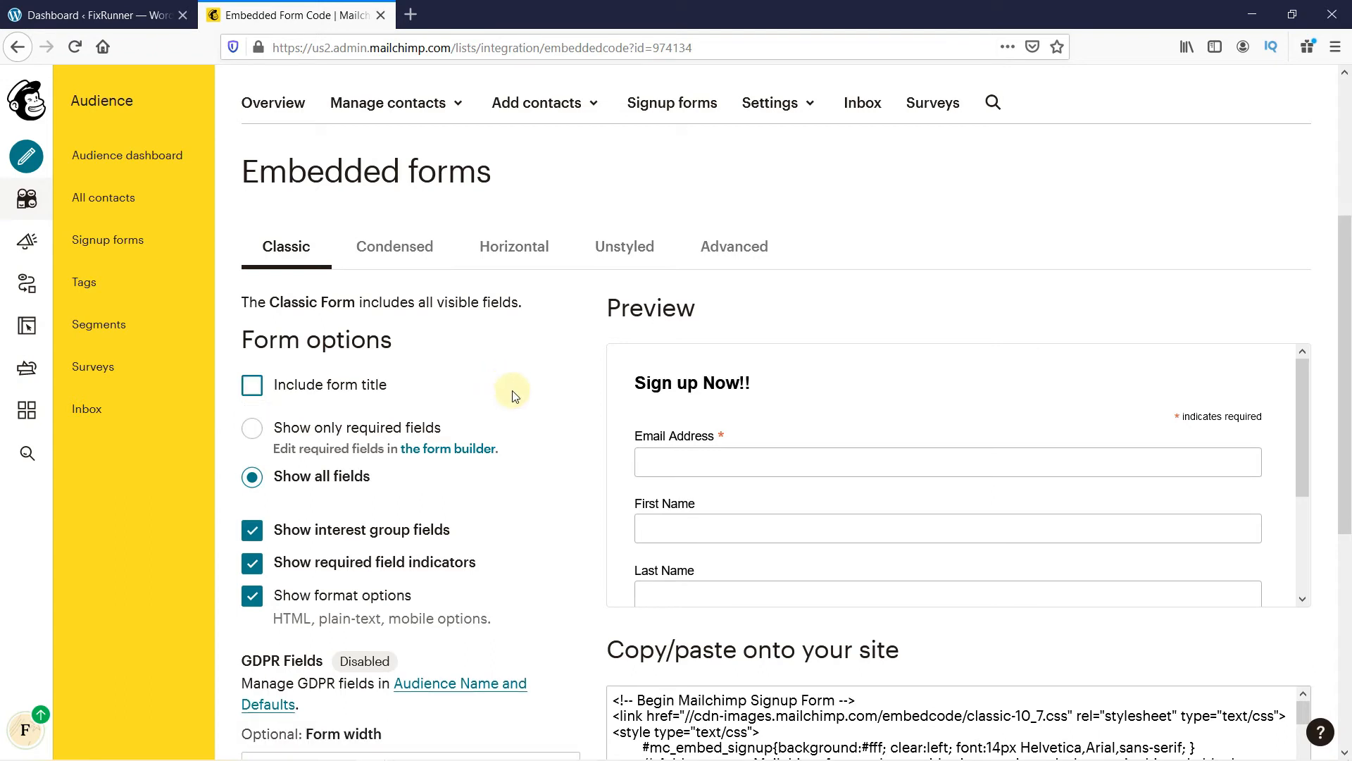
pyautogui.click(251, 386)
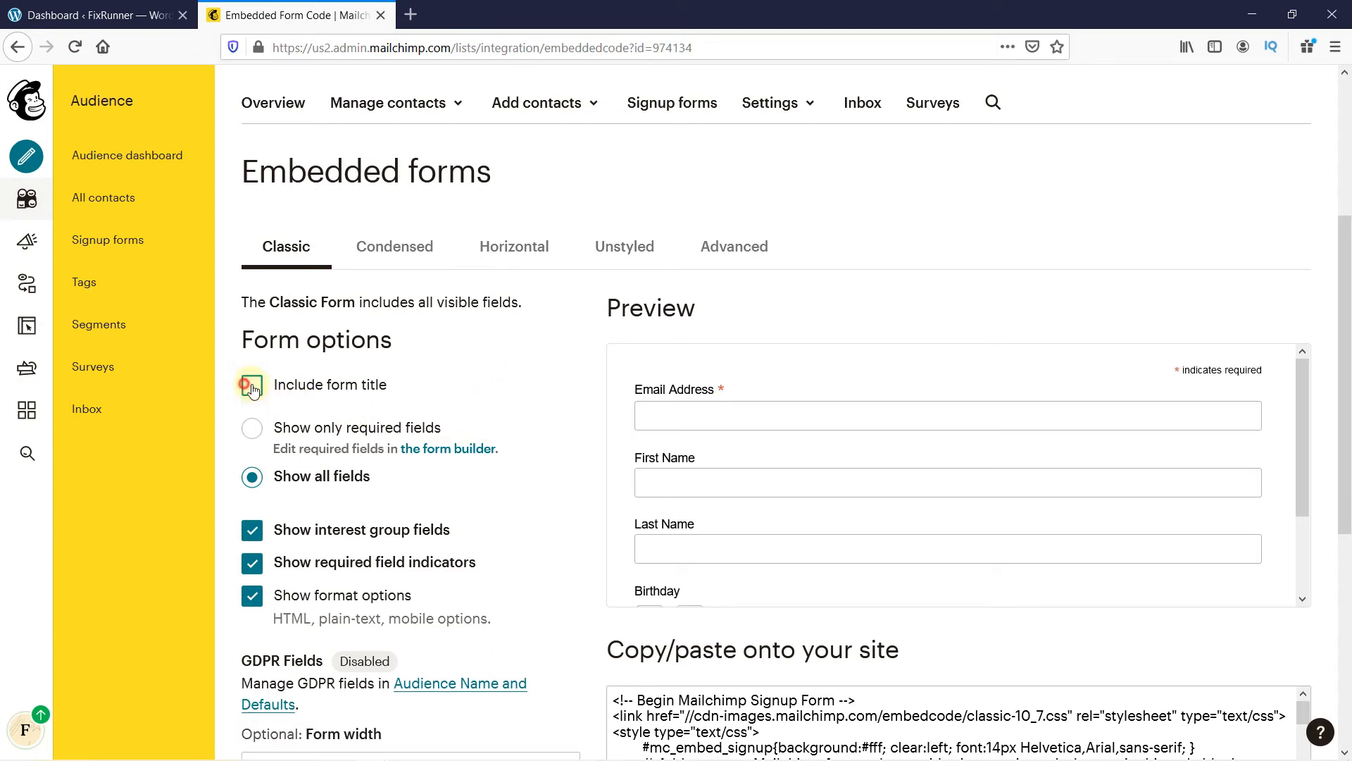
pyautogui.click(251, 385)
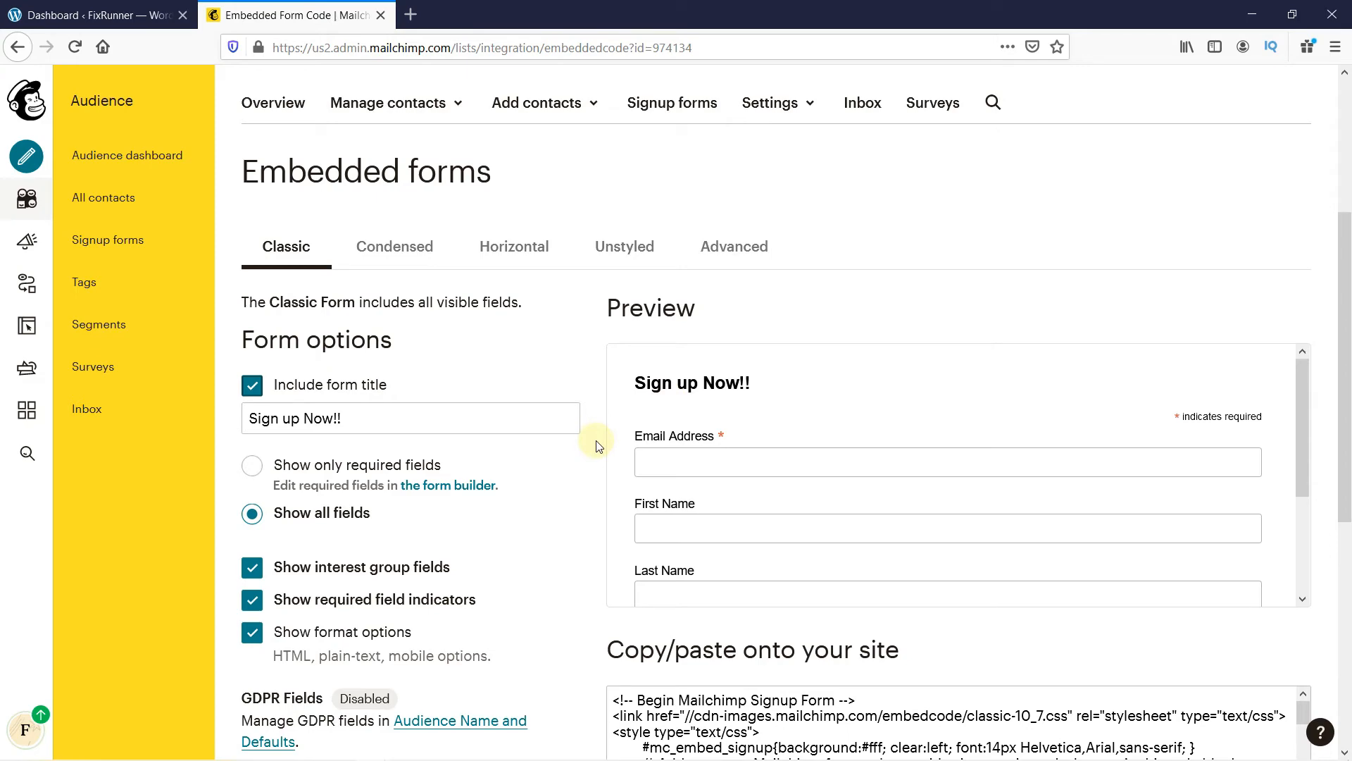
# Step: Copy the entire generated embed code of the signup form and switch to the WordPress dashboard
pyautogui.scroll(-4, 597, 445)
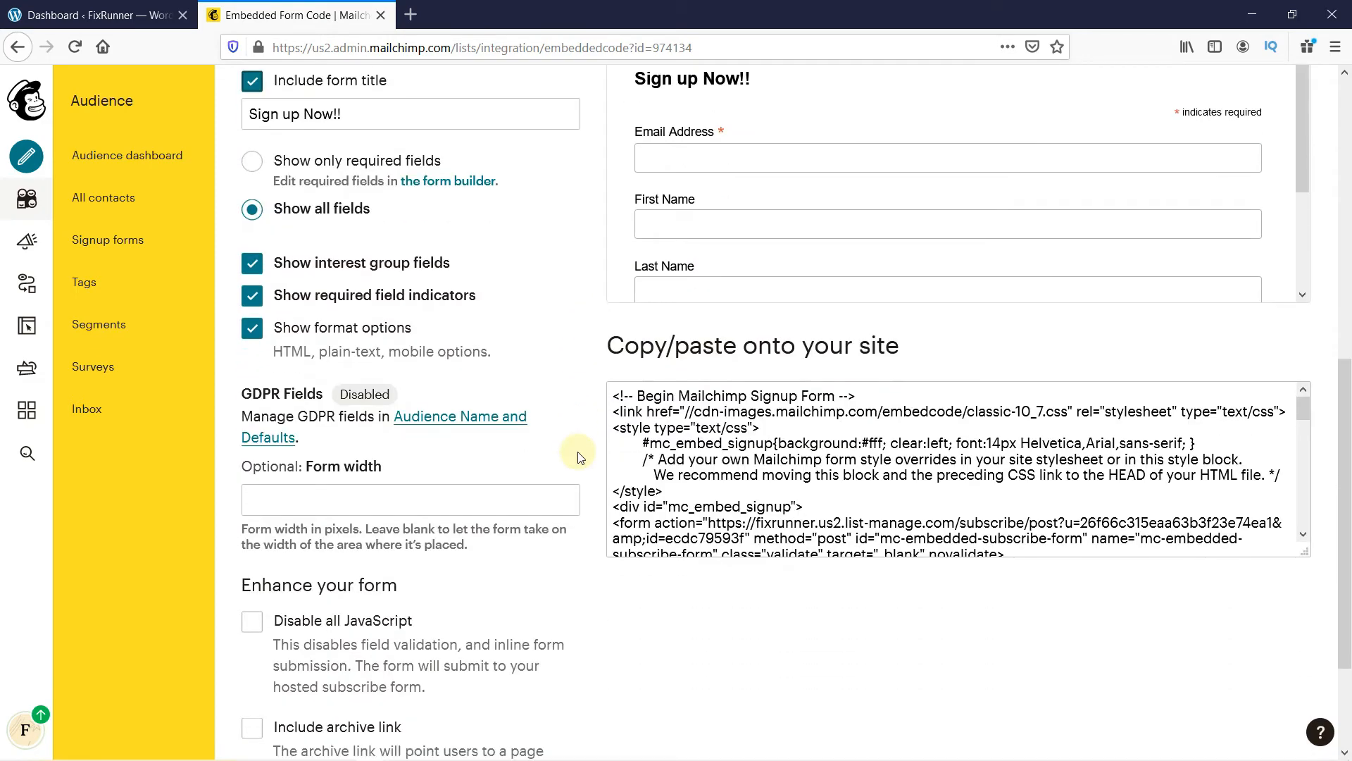
pyautogui.click(764, 441)
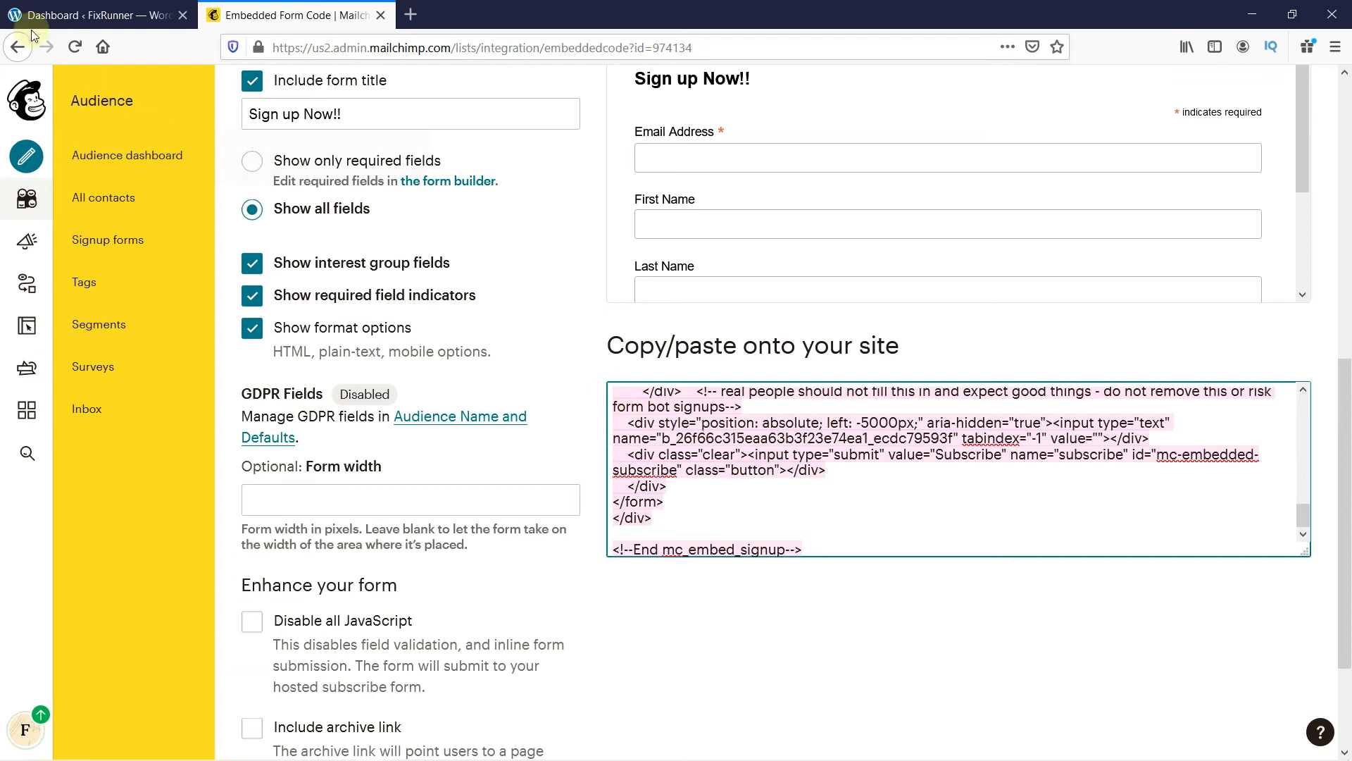
pyautogui.click(61, 17)
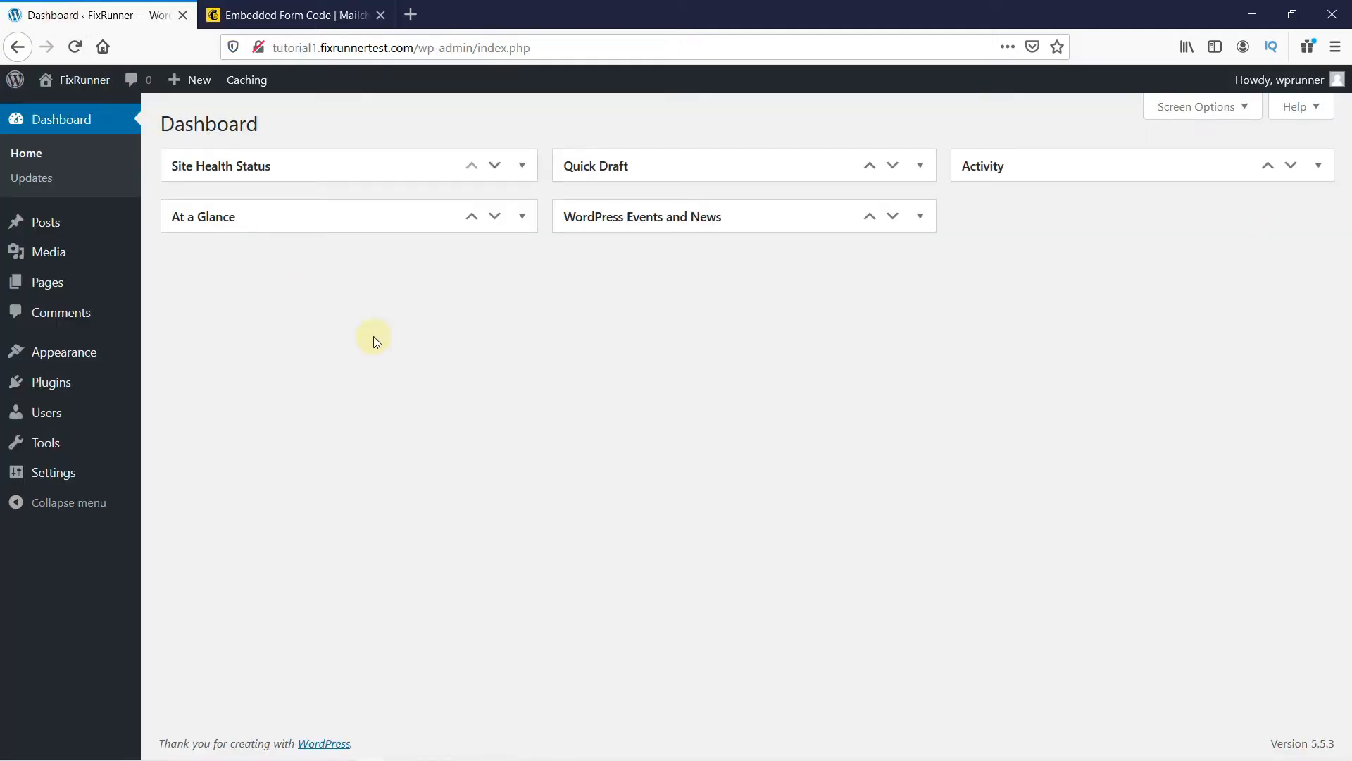
# Step: Add a Custom HTML widget to the Footer #1 widget area, below the Search widget
pyautogui.moveTo(112, 359)
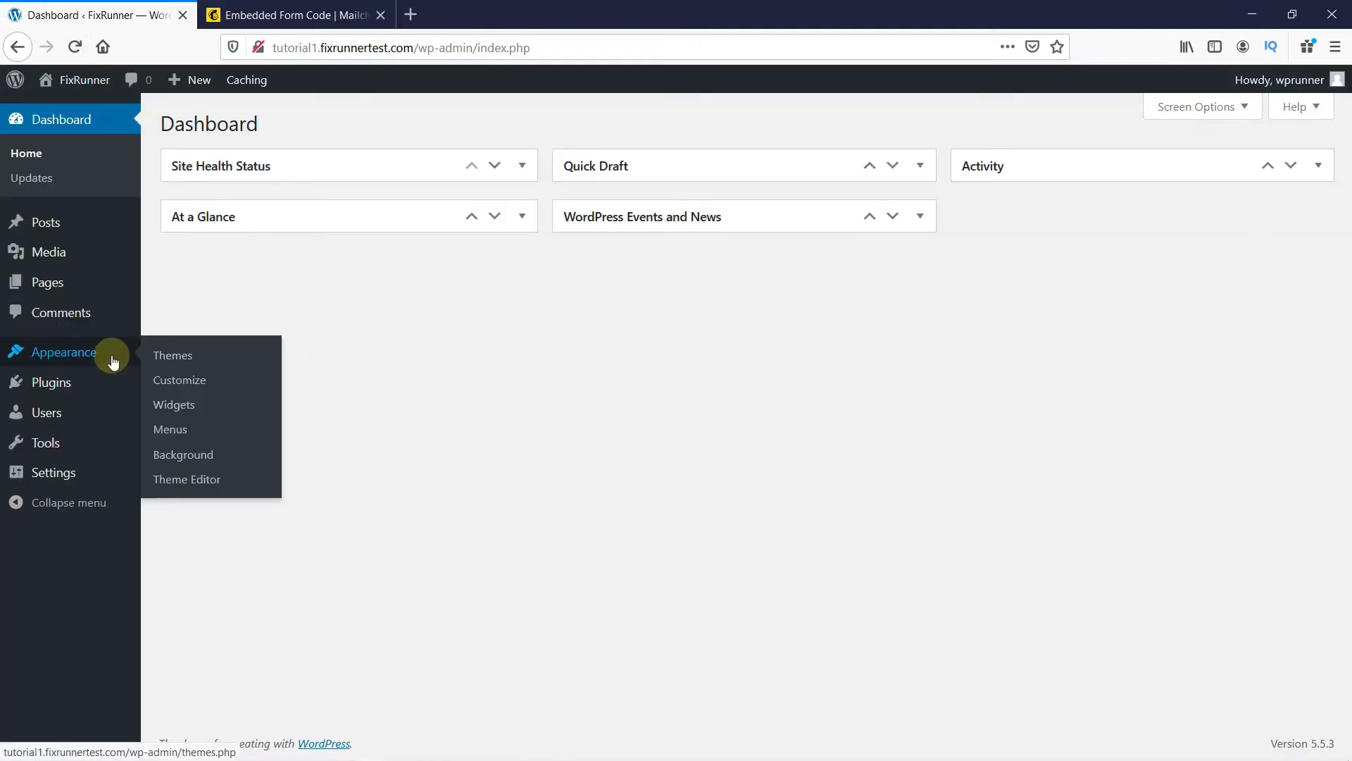
pyautogui.click(156, 410)
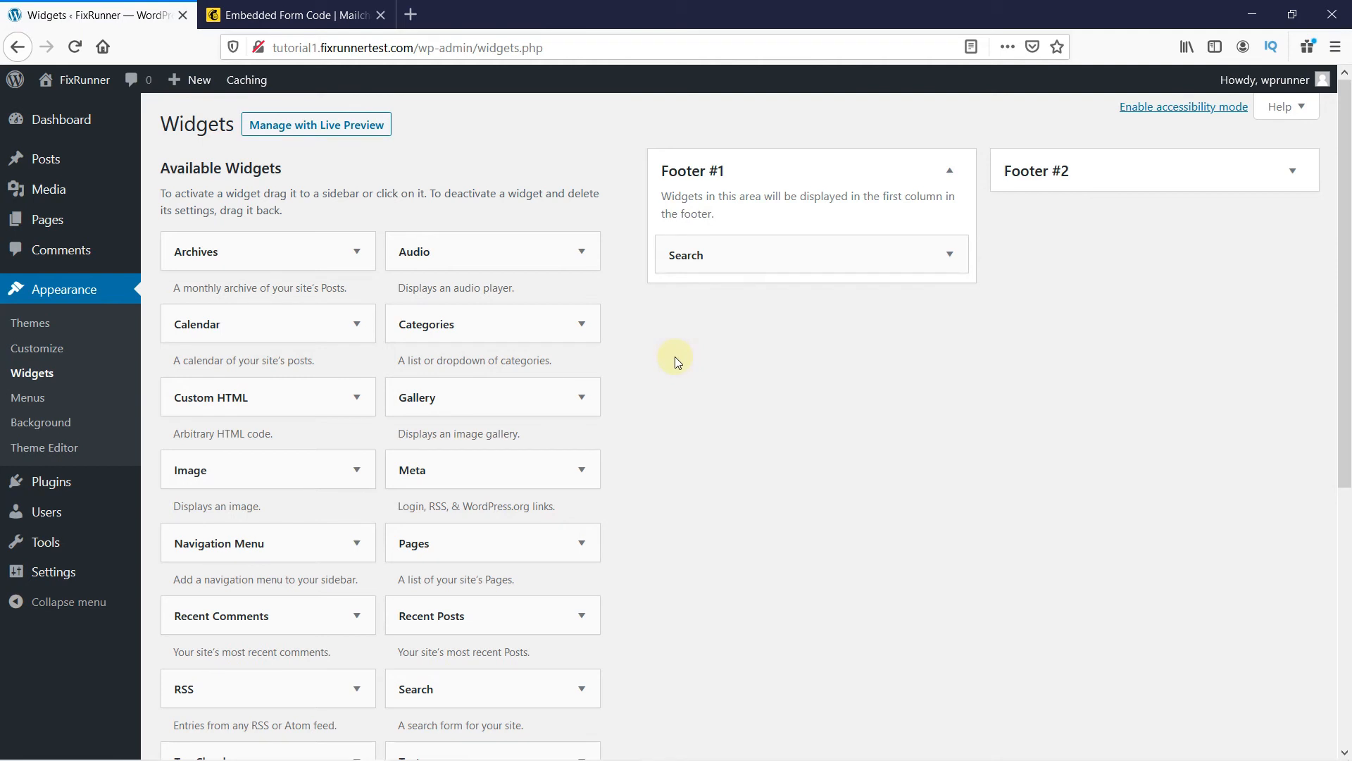
pyautogui.click(272, 398)
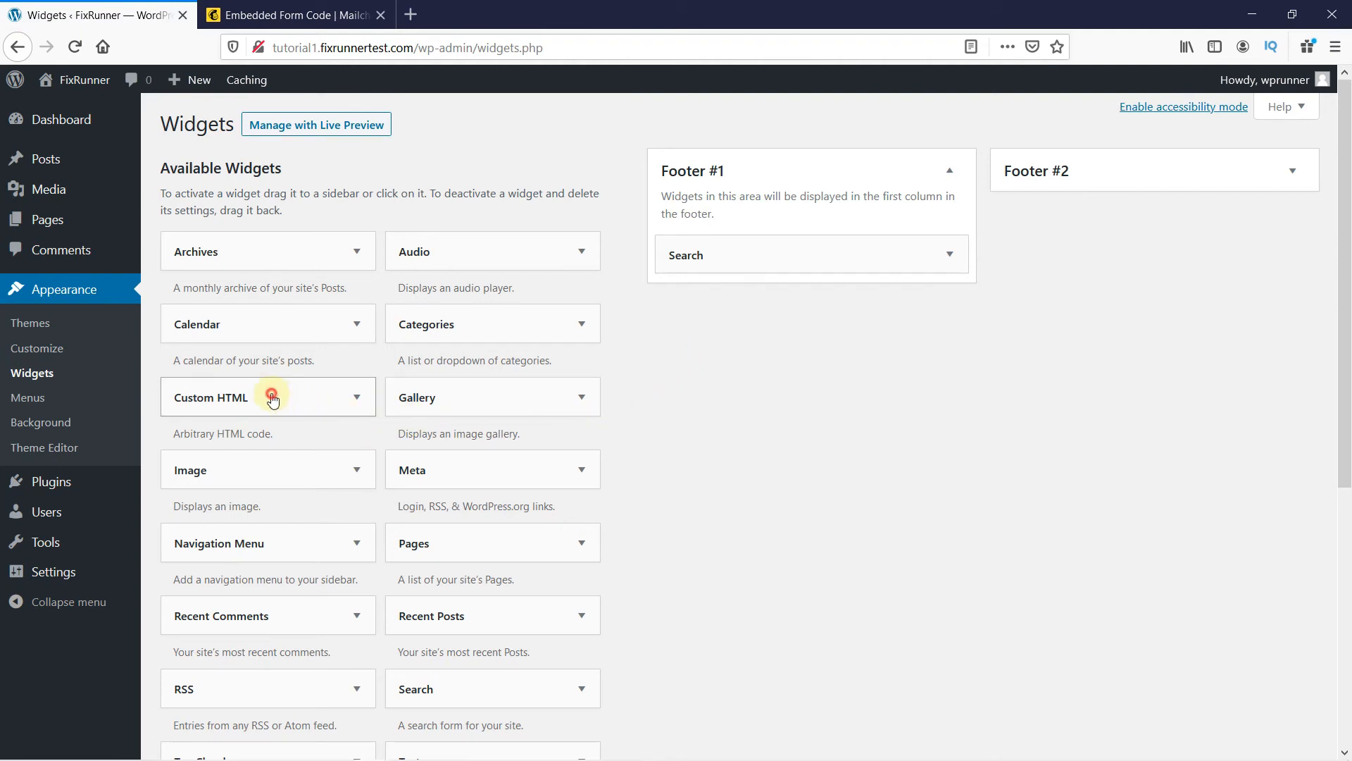
pyautogui.moveTo(272, 398); pyautogui.dragTo(781, 293)
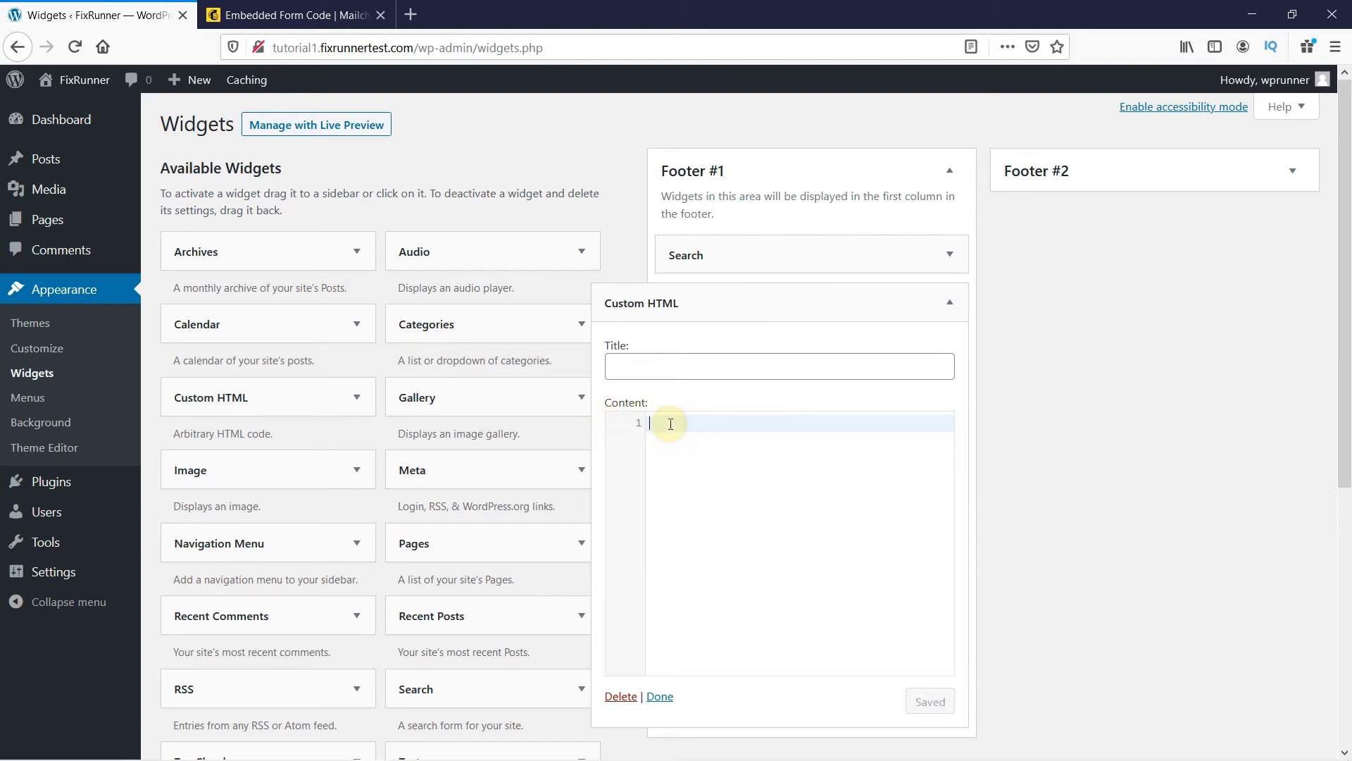
# Step: Paste the copied embed code into the Custom HTML widget, title it "sign up form", and save and collapse it
pyautogui.hotkey('ctrl', 'v')
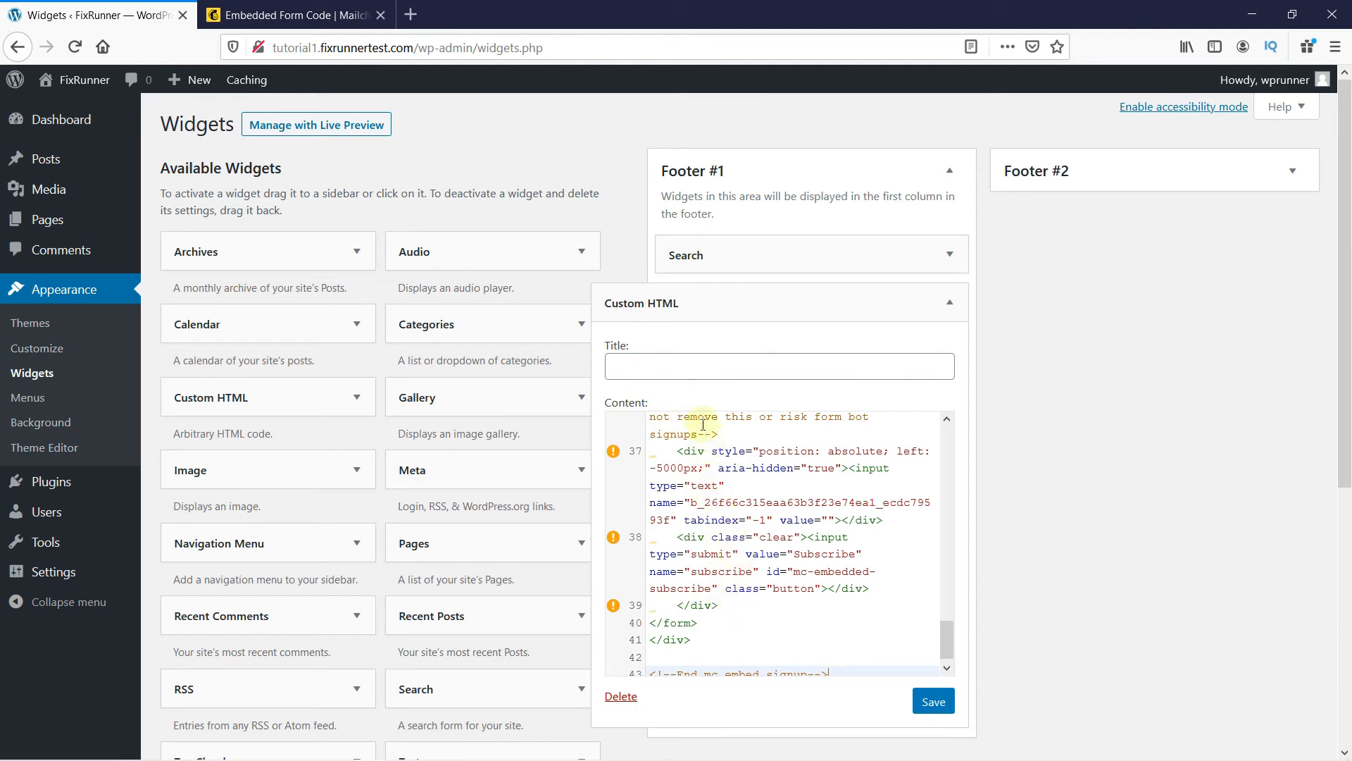
pyautogui.click(631, 372)
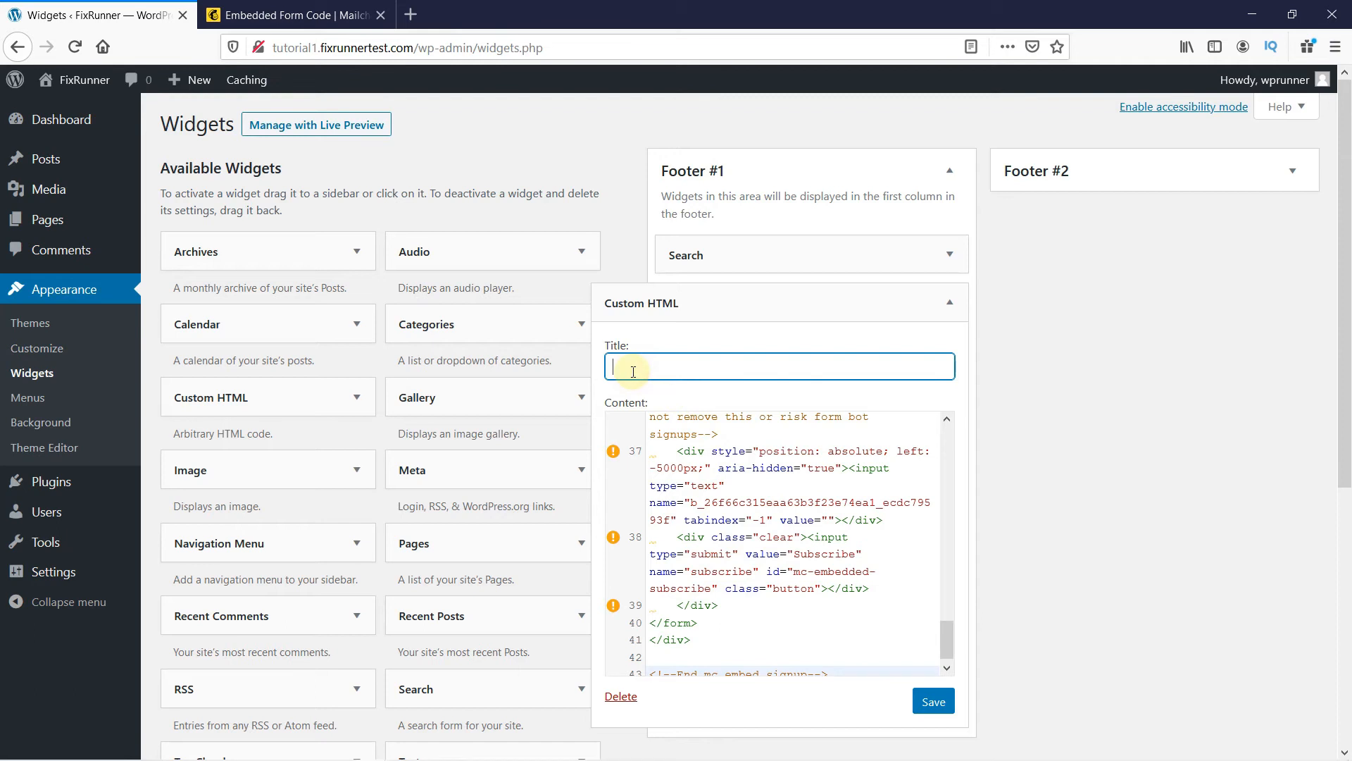
pyautogui.write('sign up form')
pyautogui.click(931, 709)
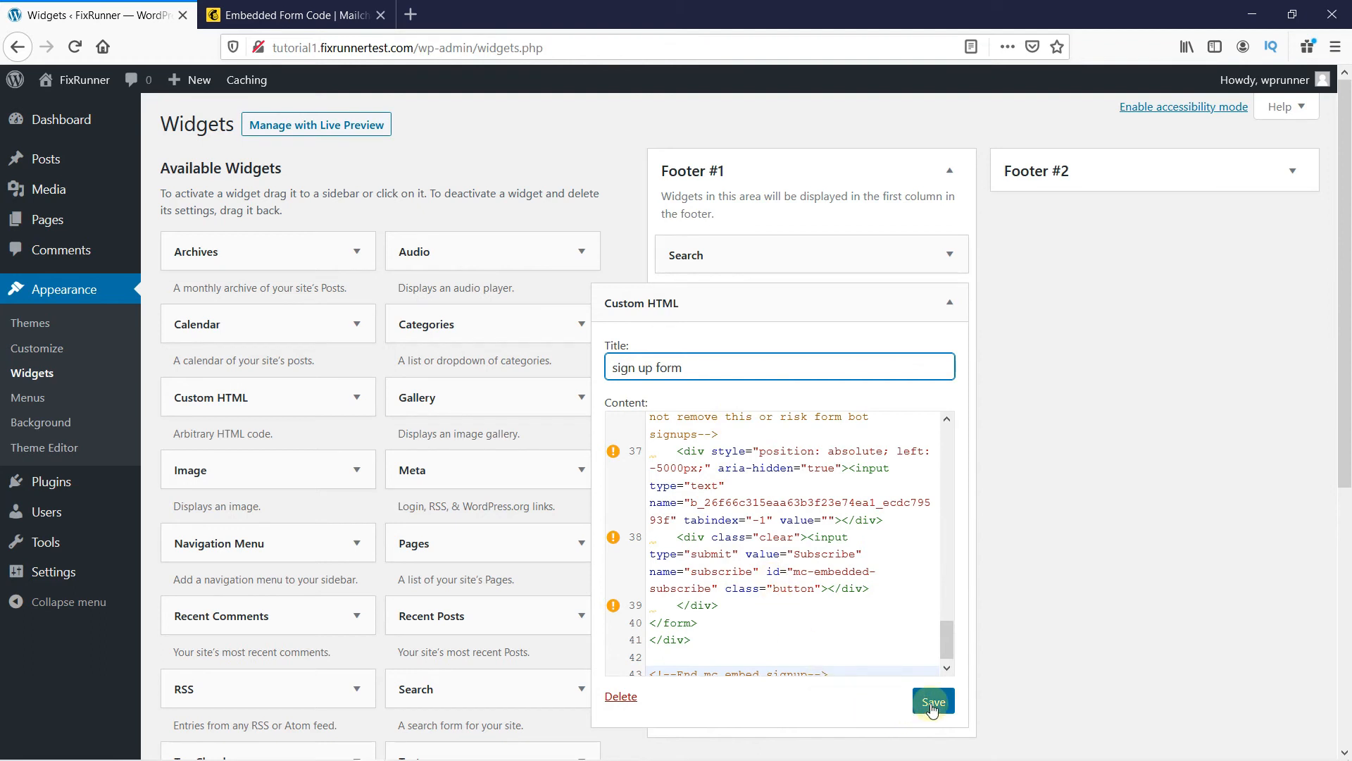
pyautogui.click(932, 708)
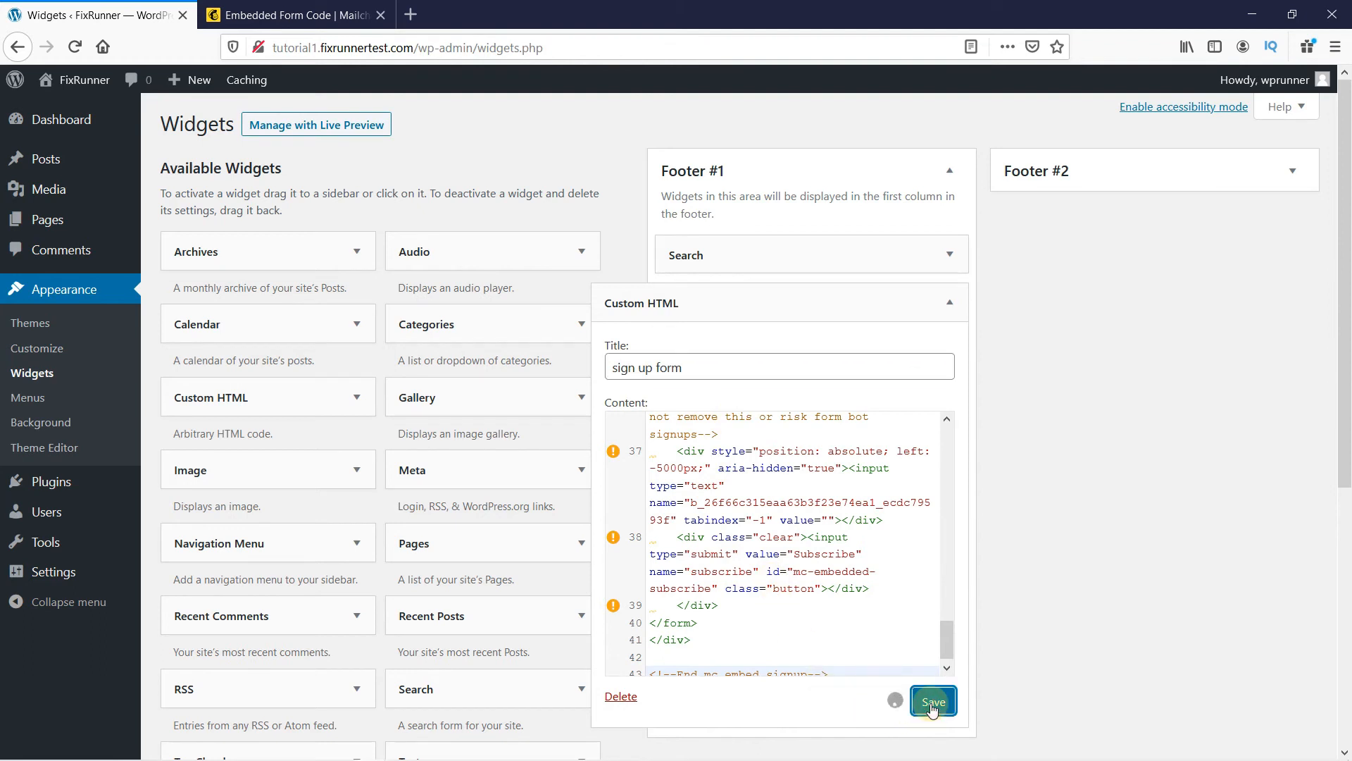
pyautogui.click(659, 697)
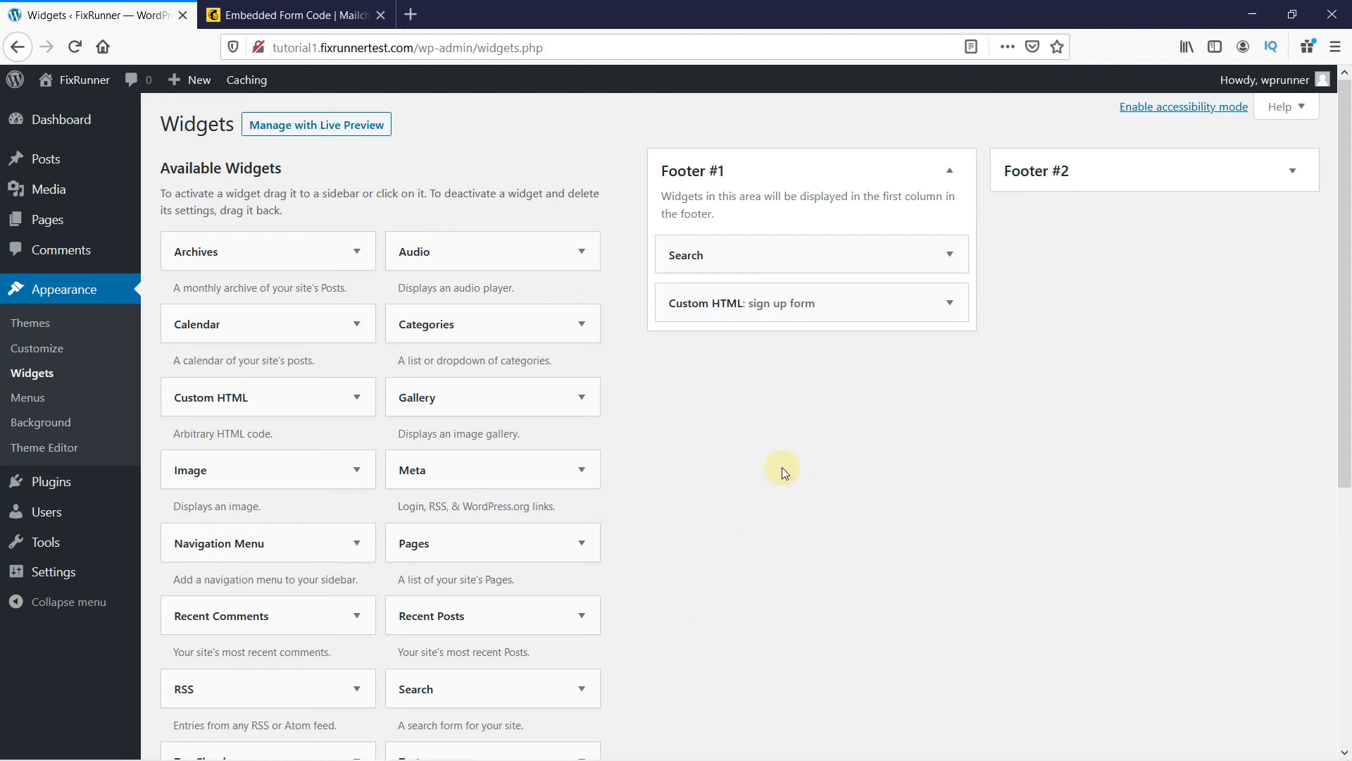
# Step: Visit the live site and submit a test subscription in the footer signup form with e-mail address, first name, last name and birthday
pyautogui.moveTo(77, 80)
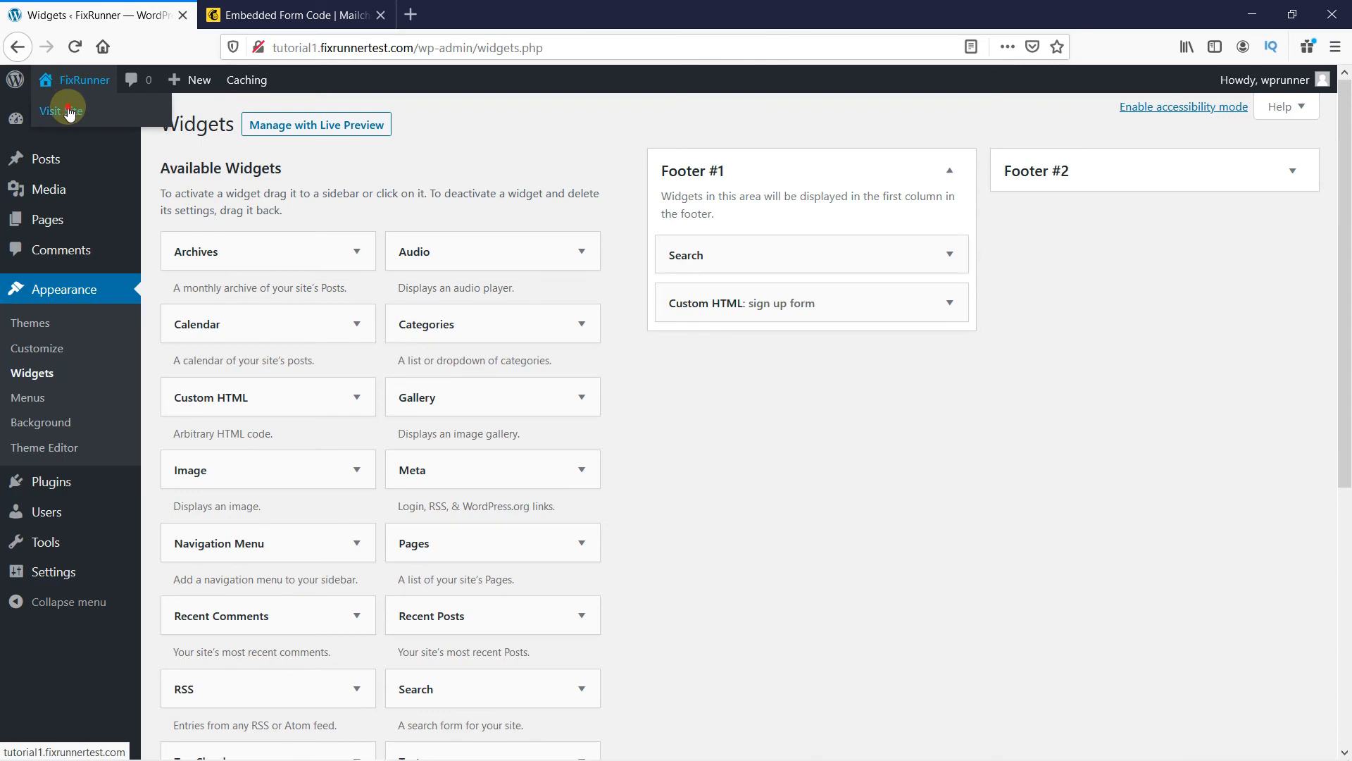
pyautogui.click(67, 107)
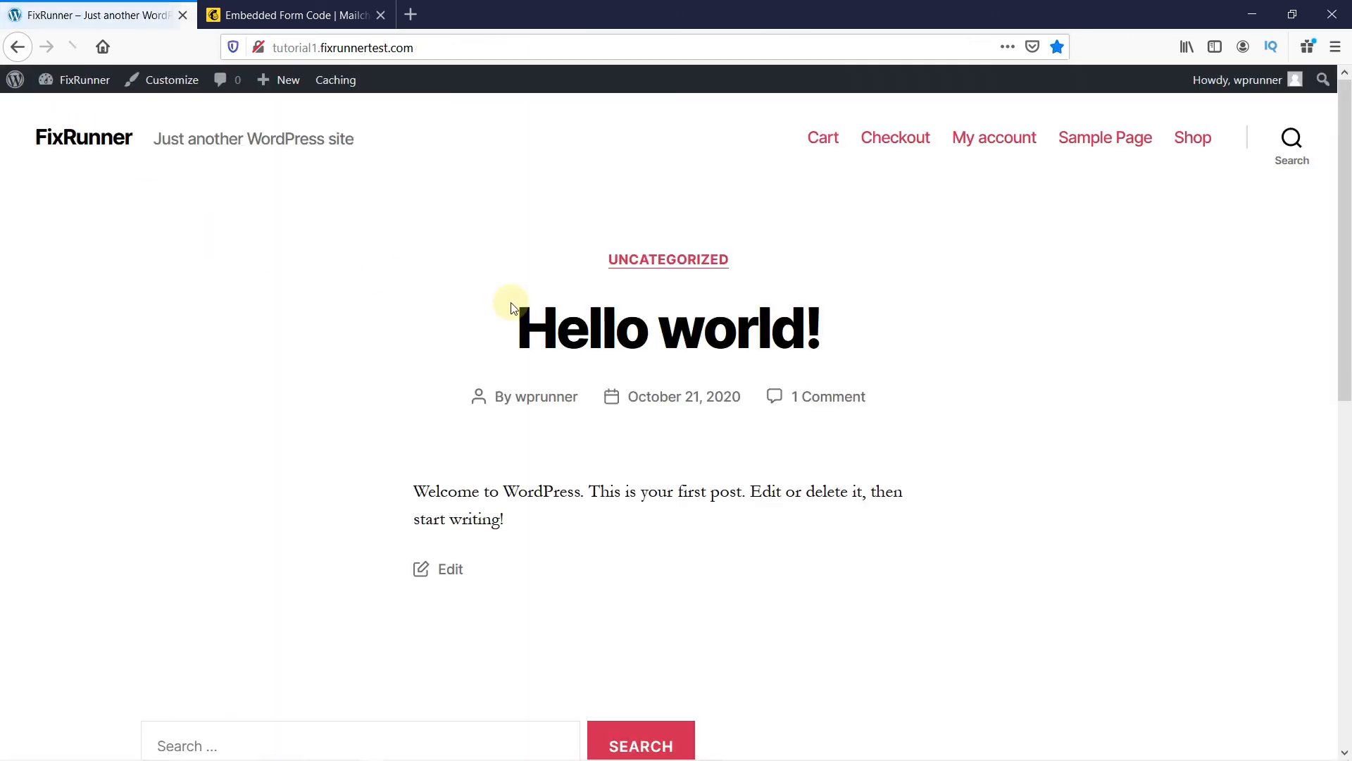
pyautogui.scroll(-7, 1000, 417)
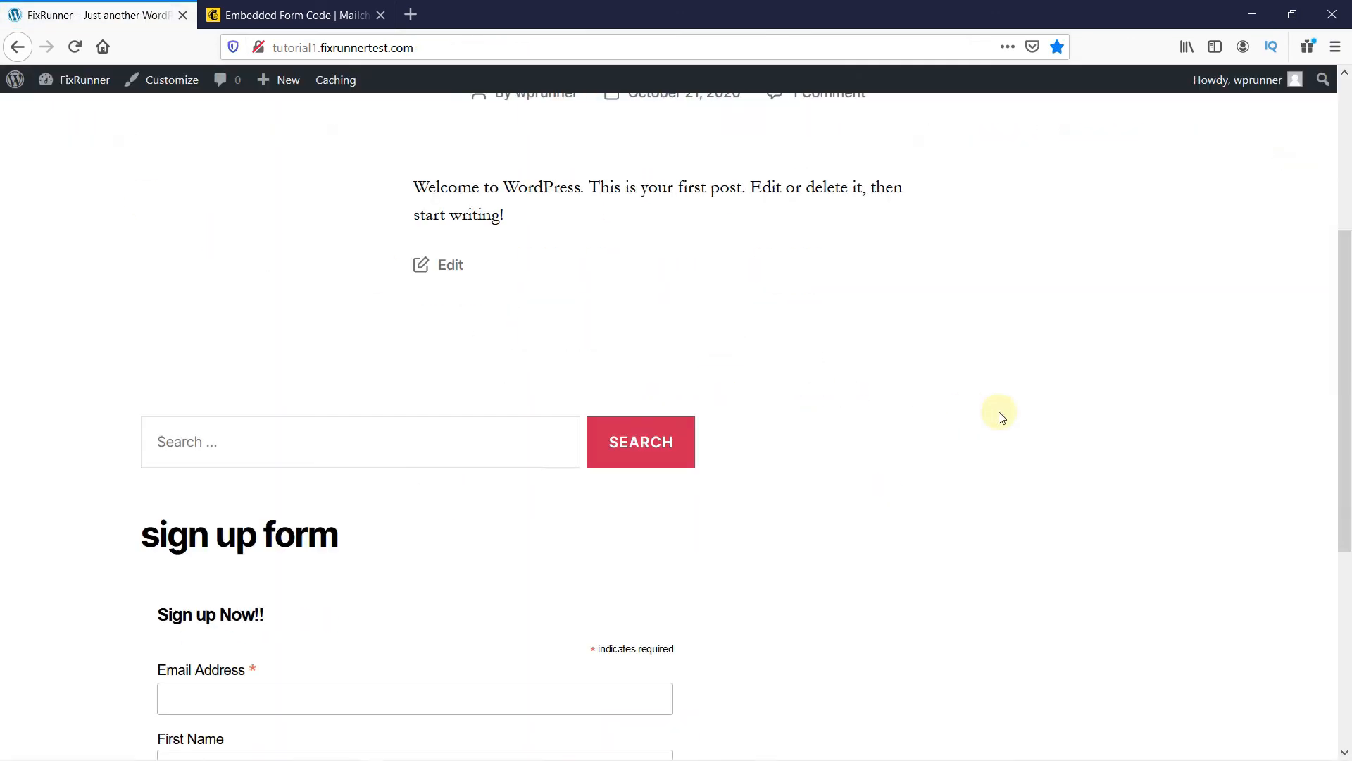
pyautogui.scroll(-3, 1003, 421)
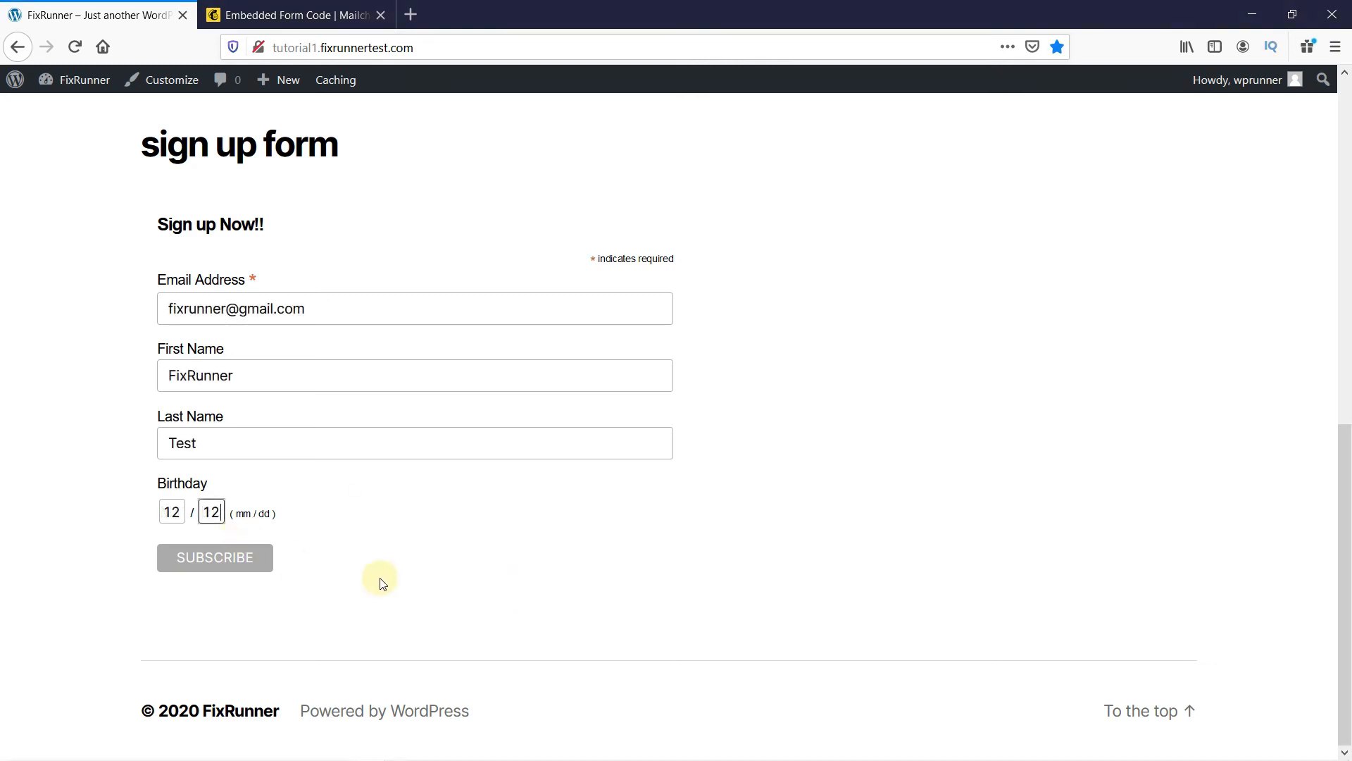
pyautogui.click(337, 537)
pyautogui.click(227, 563)
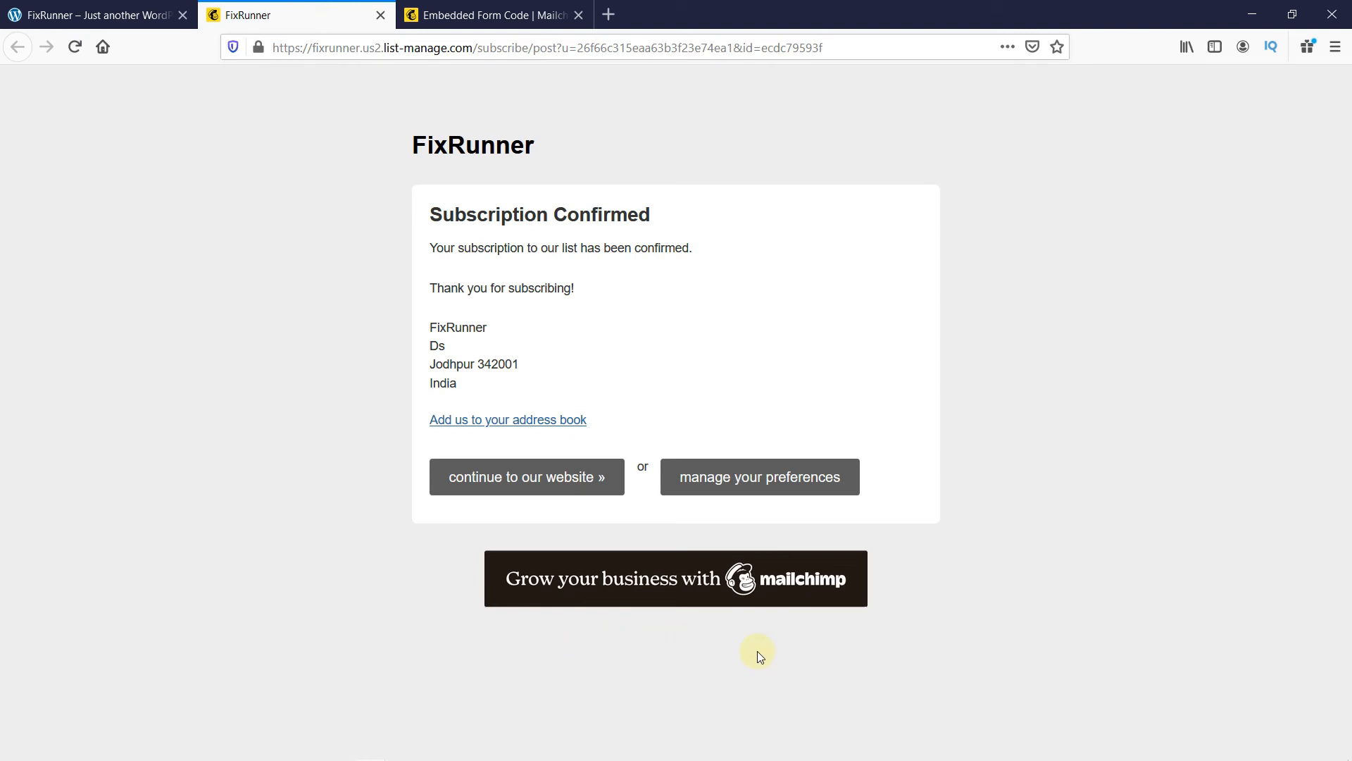
# Step: Switch back to Mailchimp, view all contacts of the audience and open the profile of the contact added through the embedded form
pyautogui.click(486, 14)
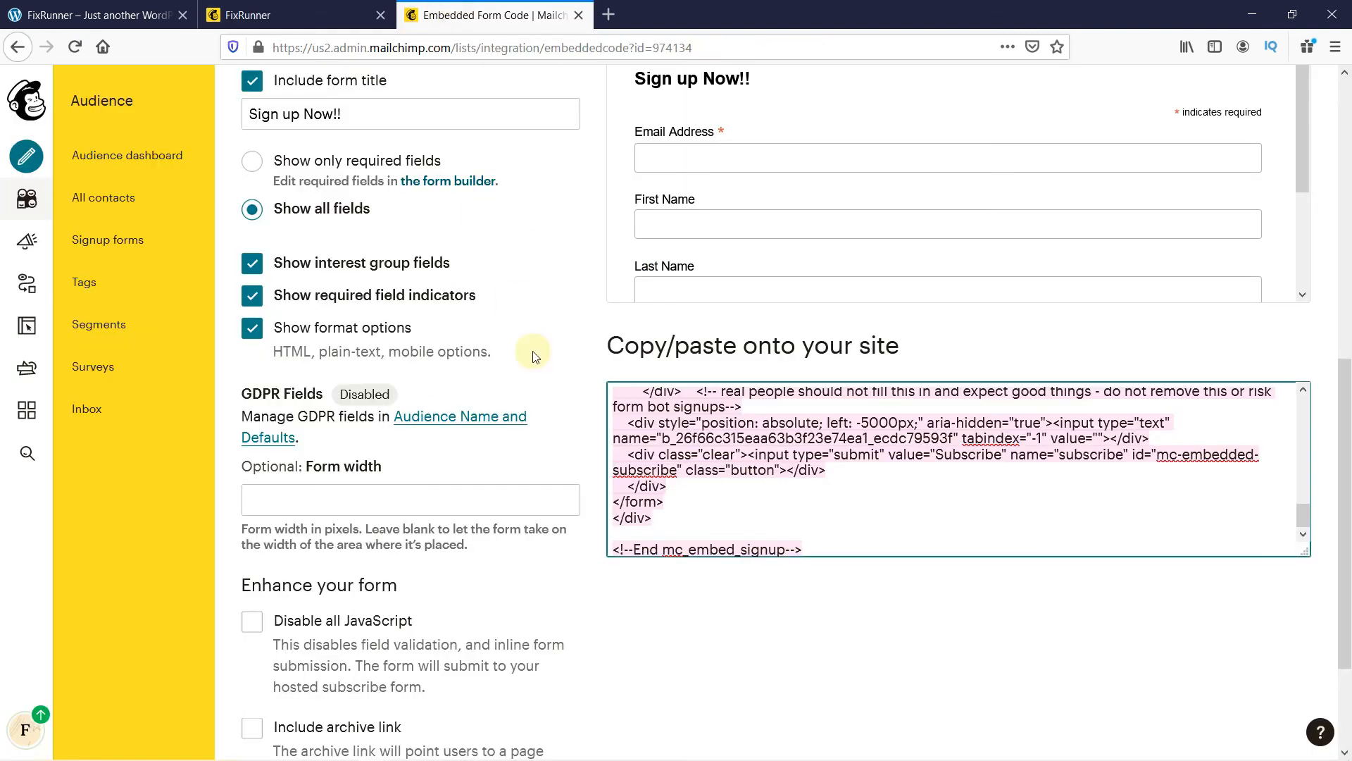
pyautogui.click(143, 209)
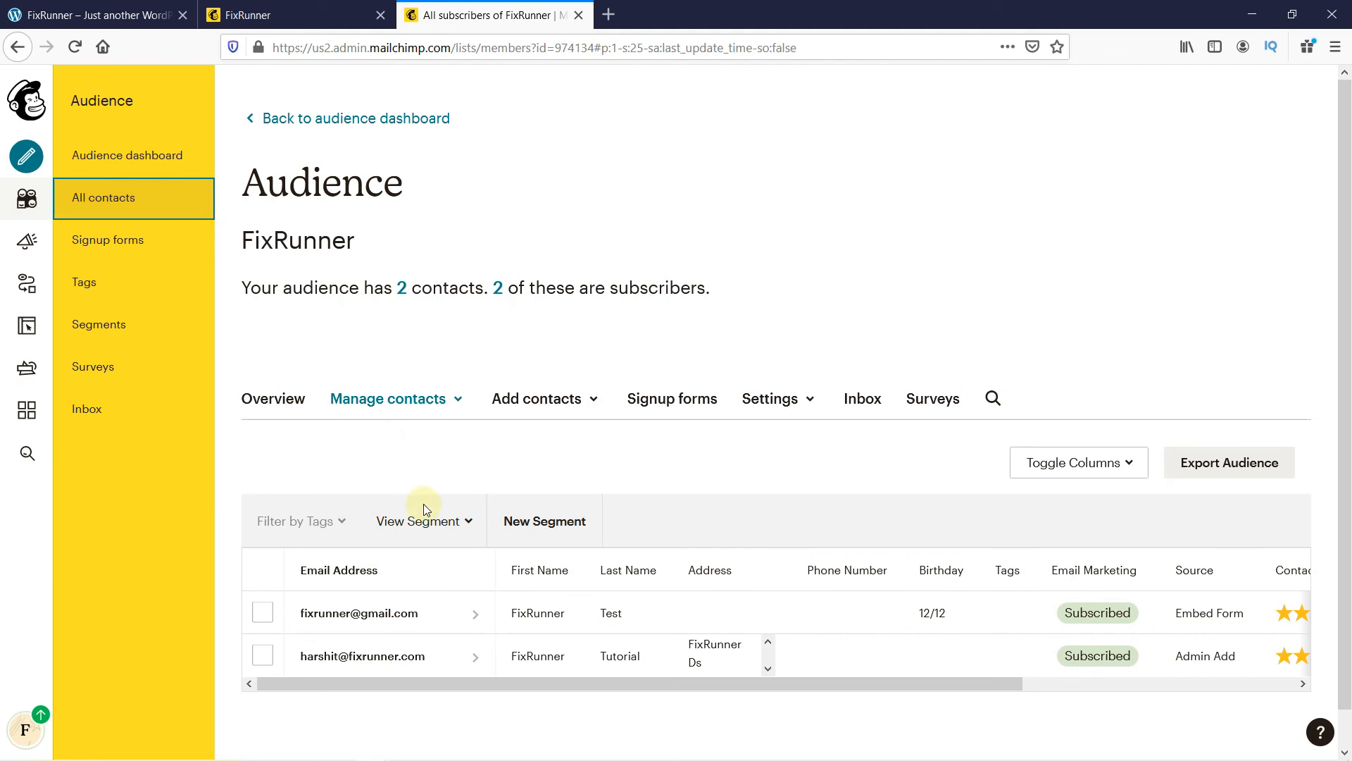
pyautogui.click(398, 633)
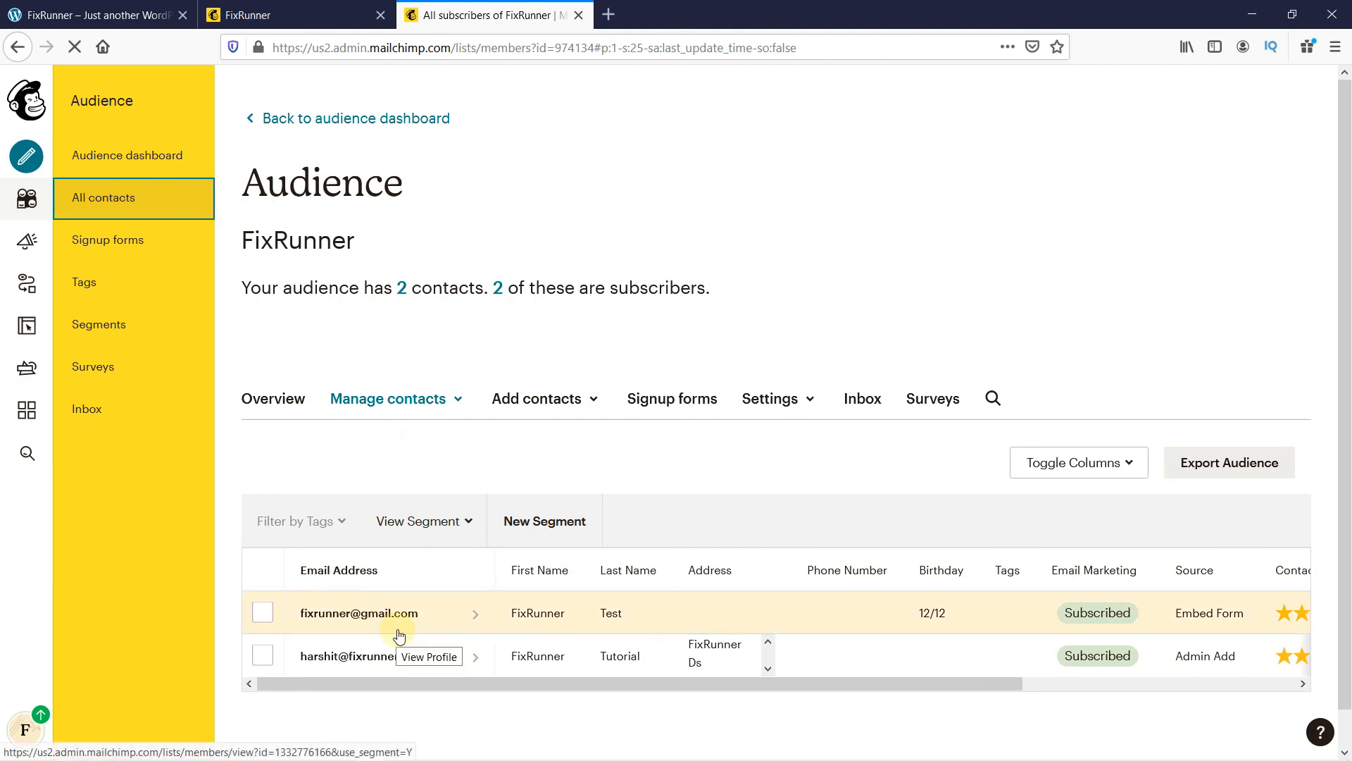